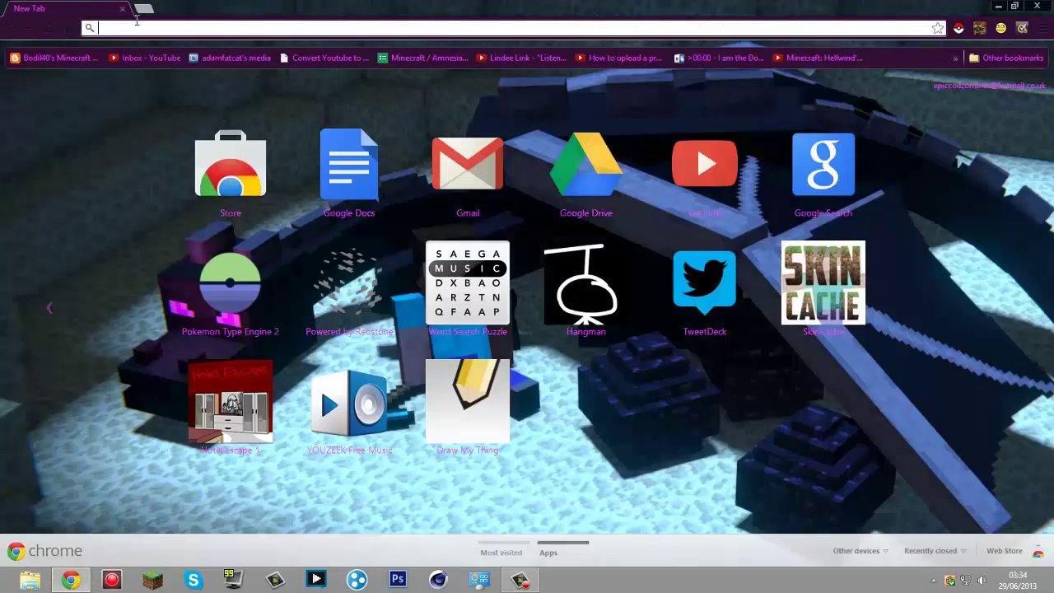
# Load mojang.com in Chrome and scroll down to the 13w24a snapshot post.
pyautogui.write('mojang.com')
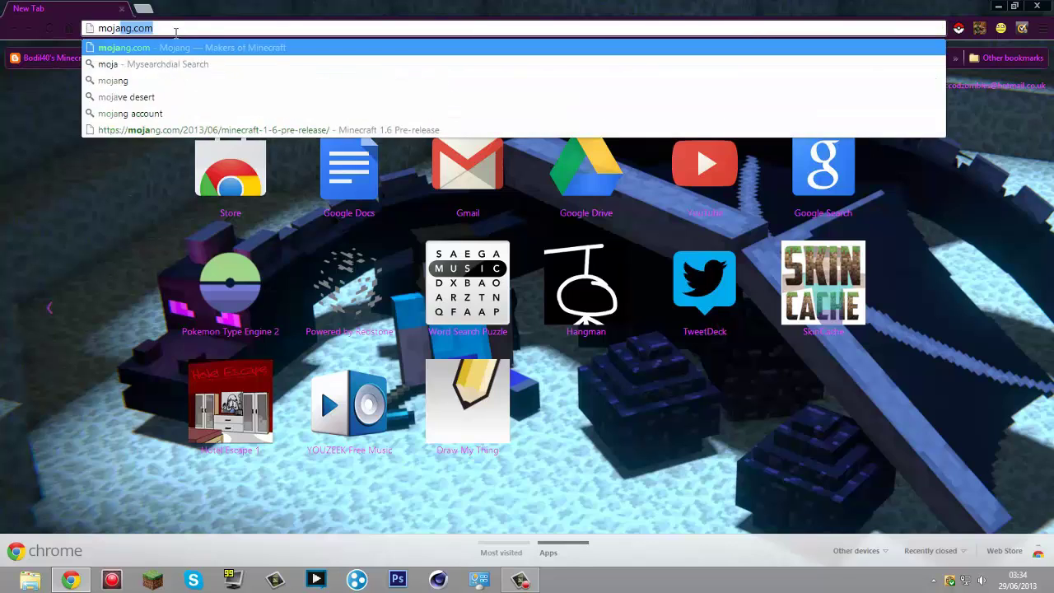
pyautogui.press('Return')
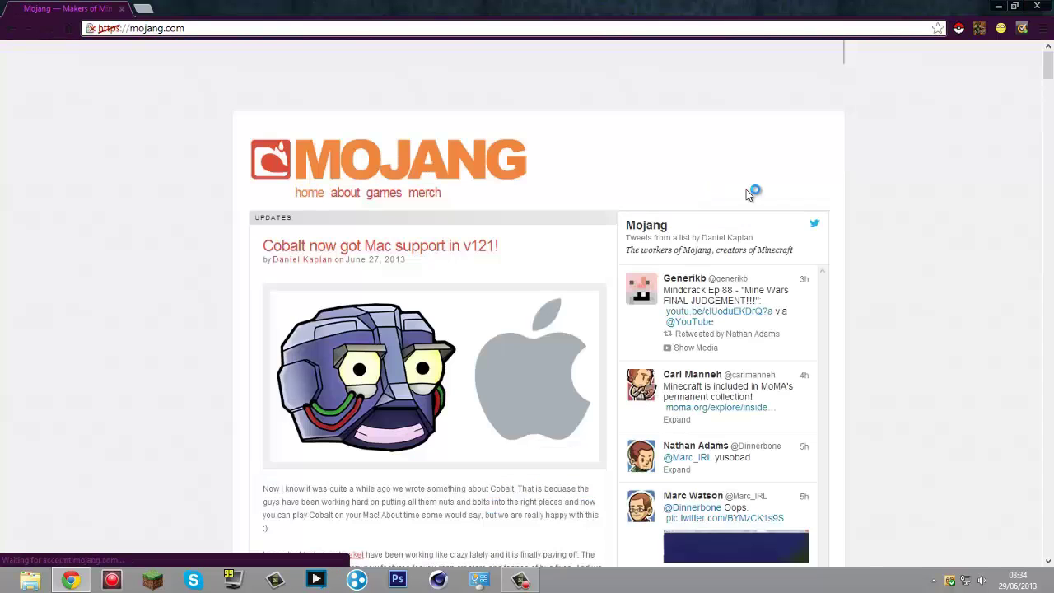
pyautogui.moveTo(1051, 74); pyautogui.dragTo(1050, 160)
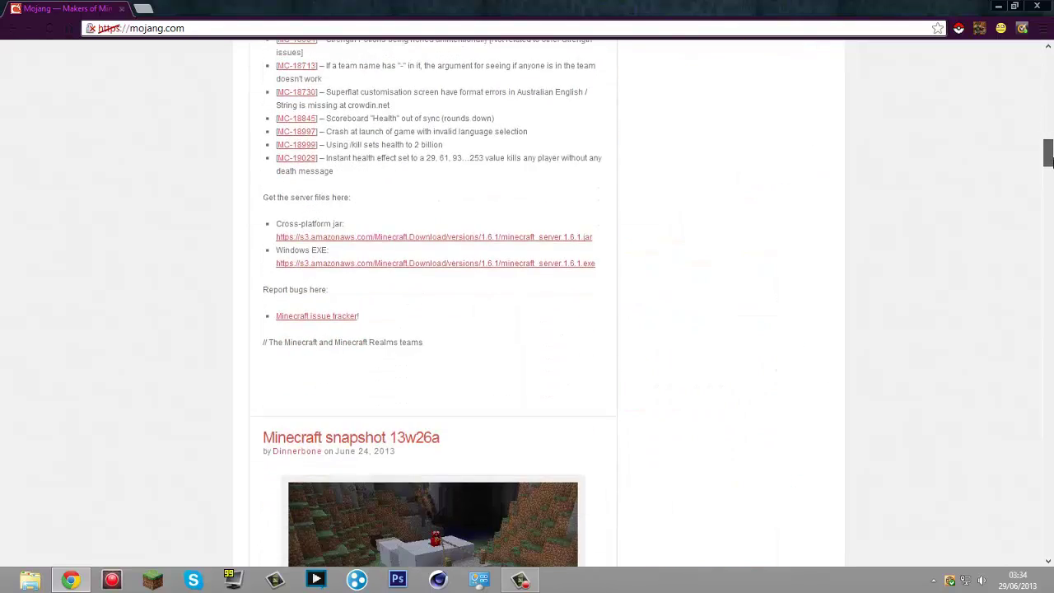
pyautogui.scroll(-10, 838, 186)
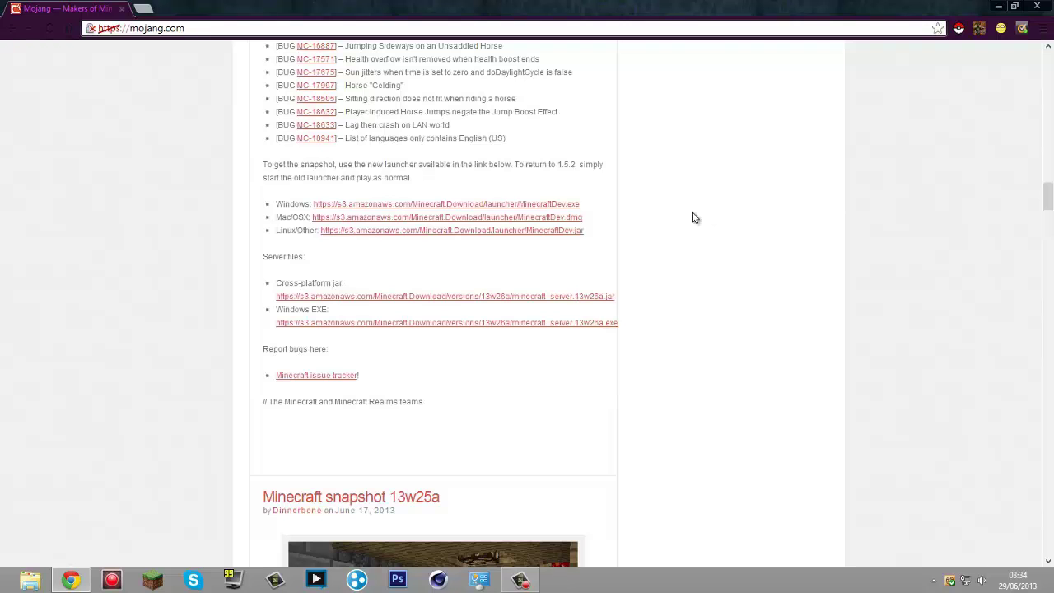
pyautogui.scroll(-12, 696, 241)
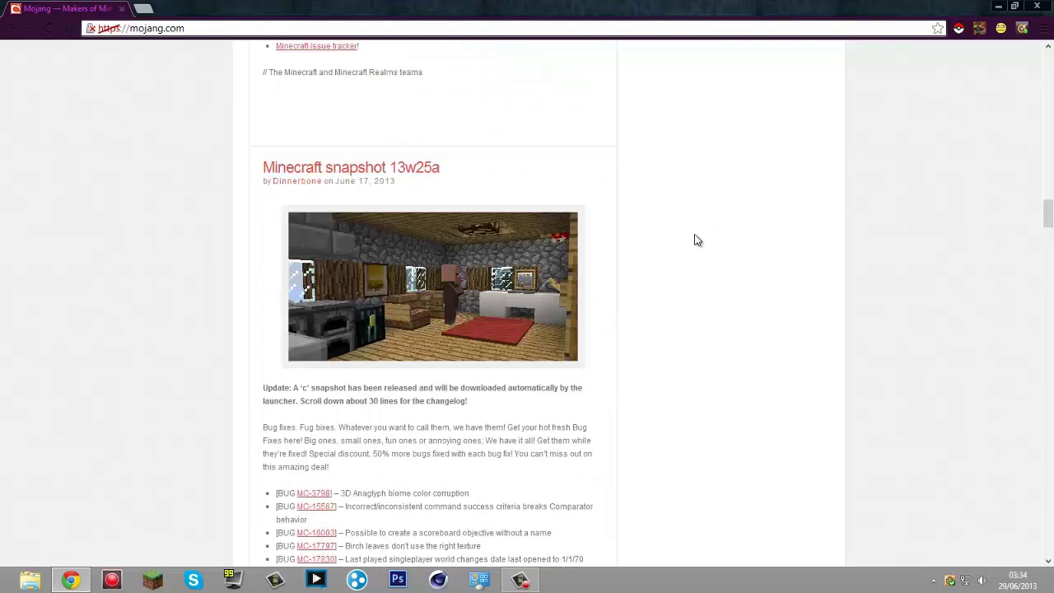
pyautogui.scroll(-3, 696, 239)
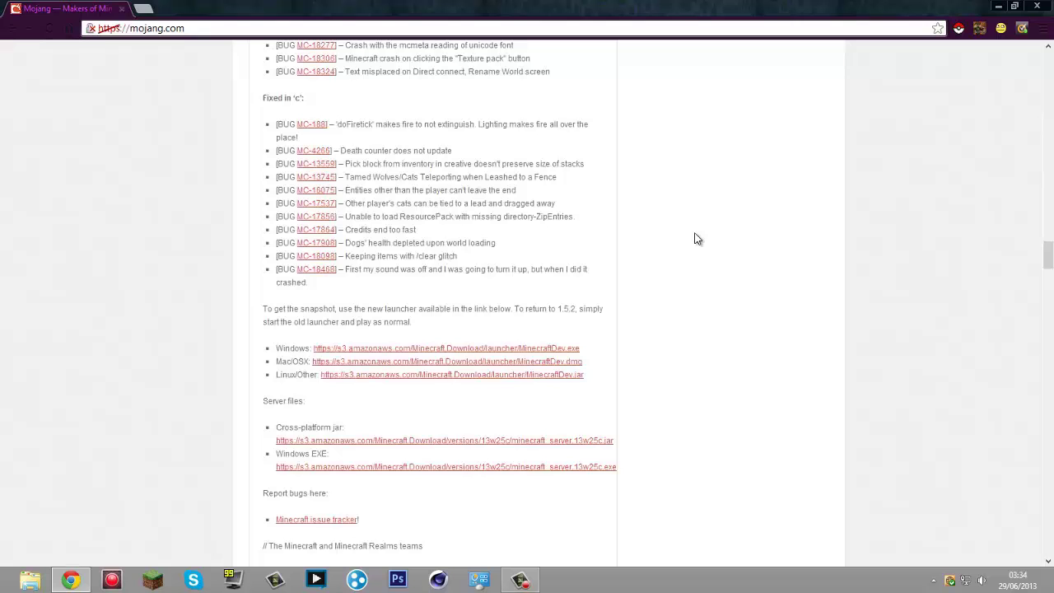
pyautogui.scroll(-2, 695, 239)
pyautogui.scroll(3, 695, 239)
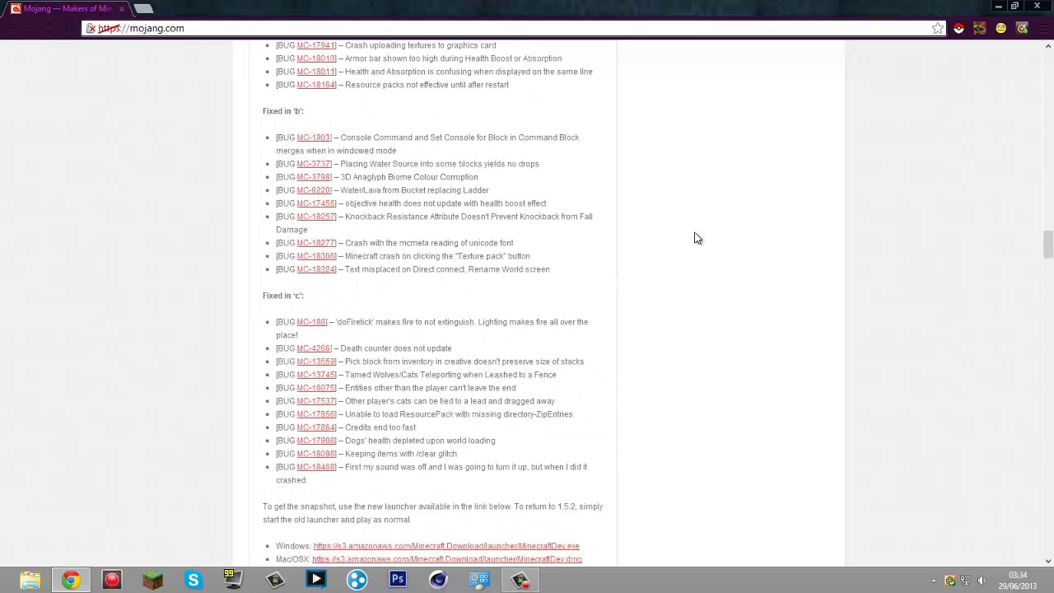
pyautogui.scroll(-10, 696, 239)
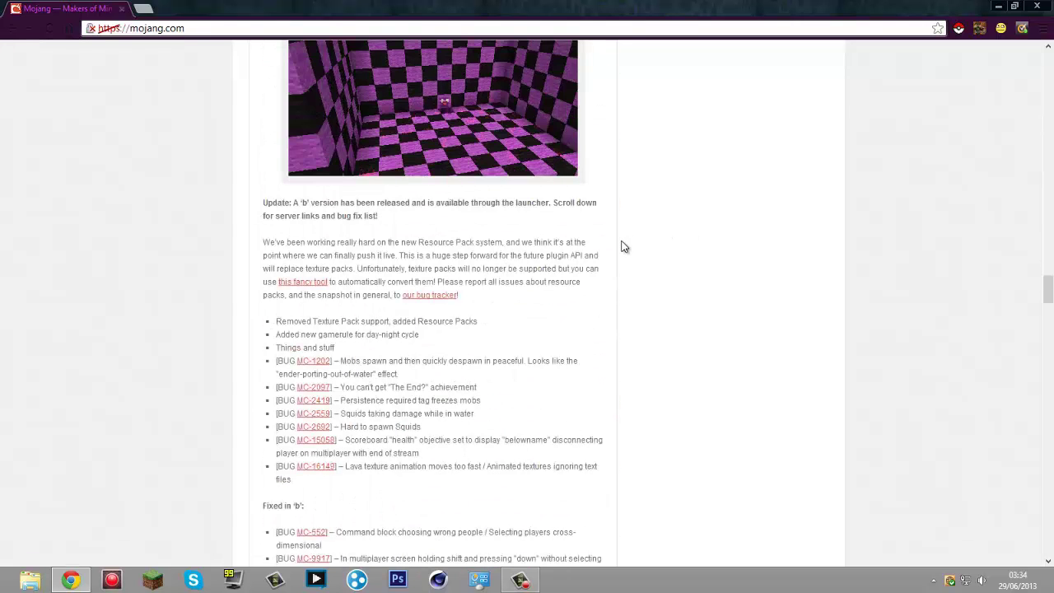
pyautogui.scroll(3, 412, 217)
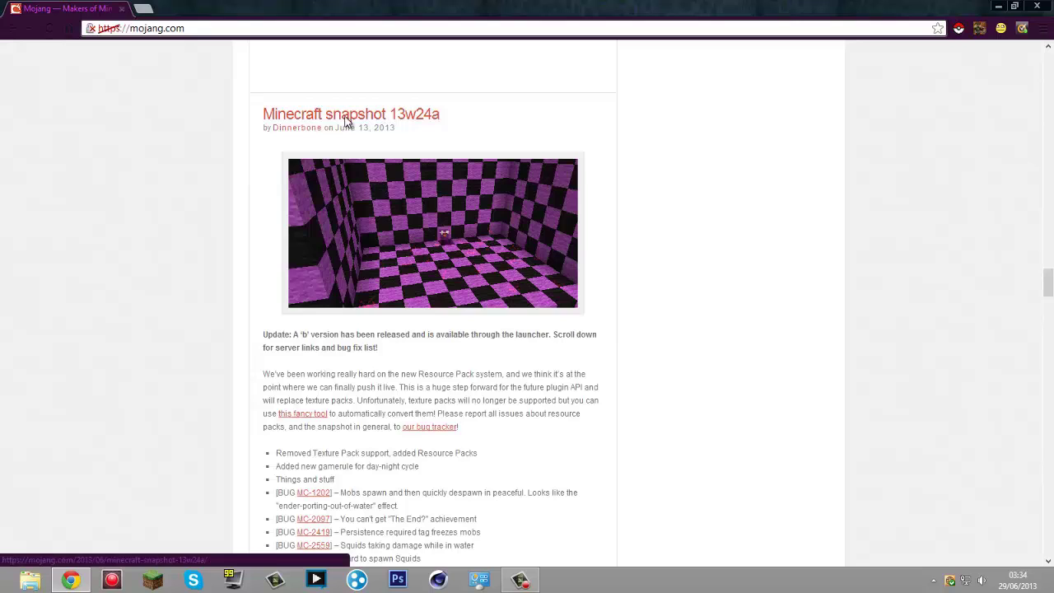
pyautogui.scroll(-2, 668, 209)
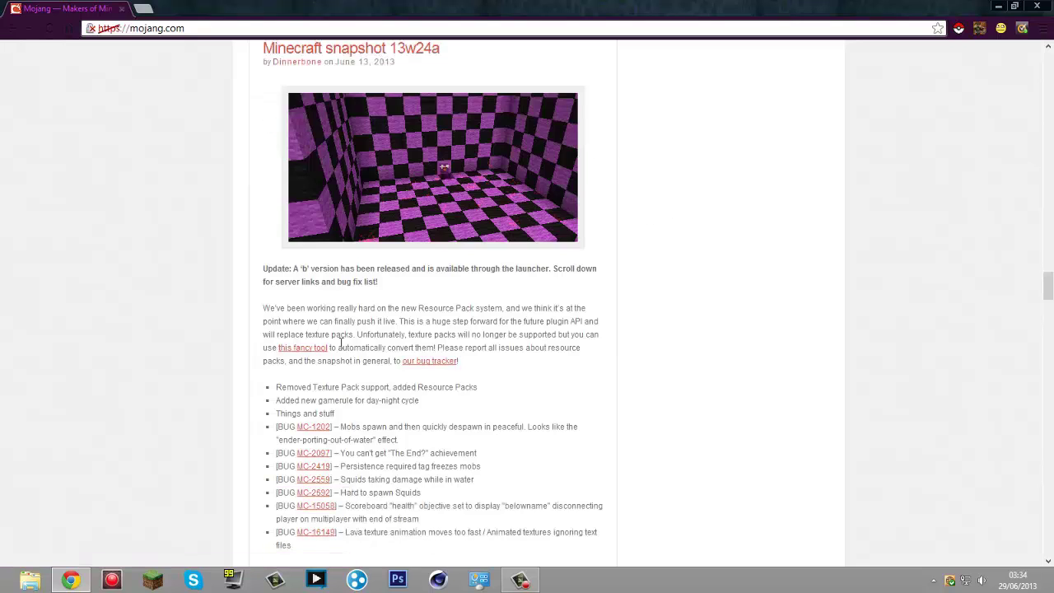
# Follow the post's 'this fancy tool' link, discard the duplicate TextureEnder download, and minimise Chrome.
pyautogui.click(288, 352)
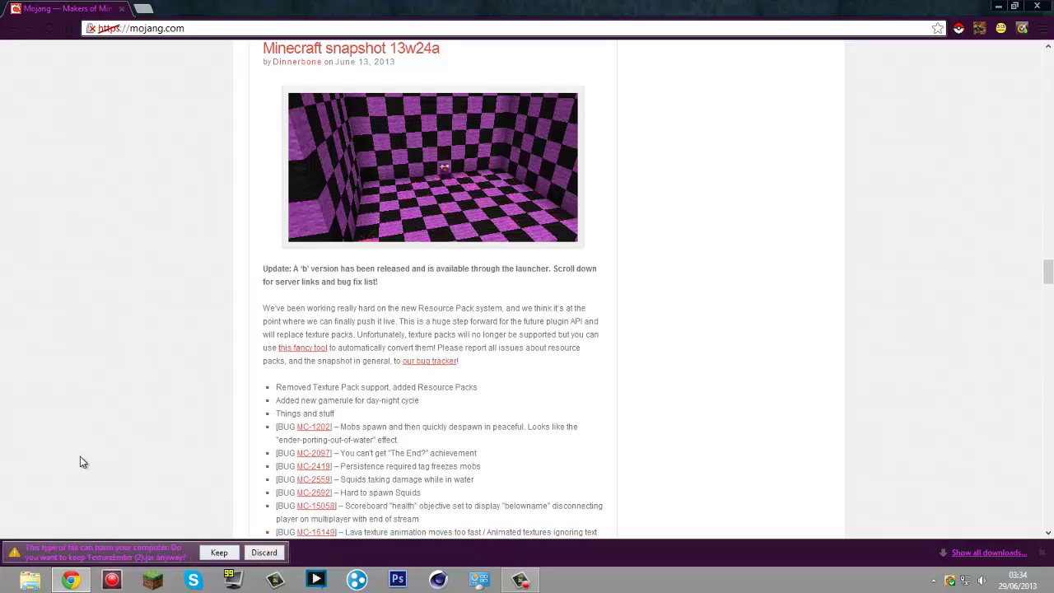
pyautogui.click(262, 552)
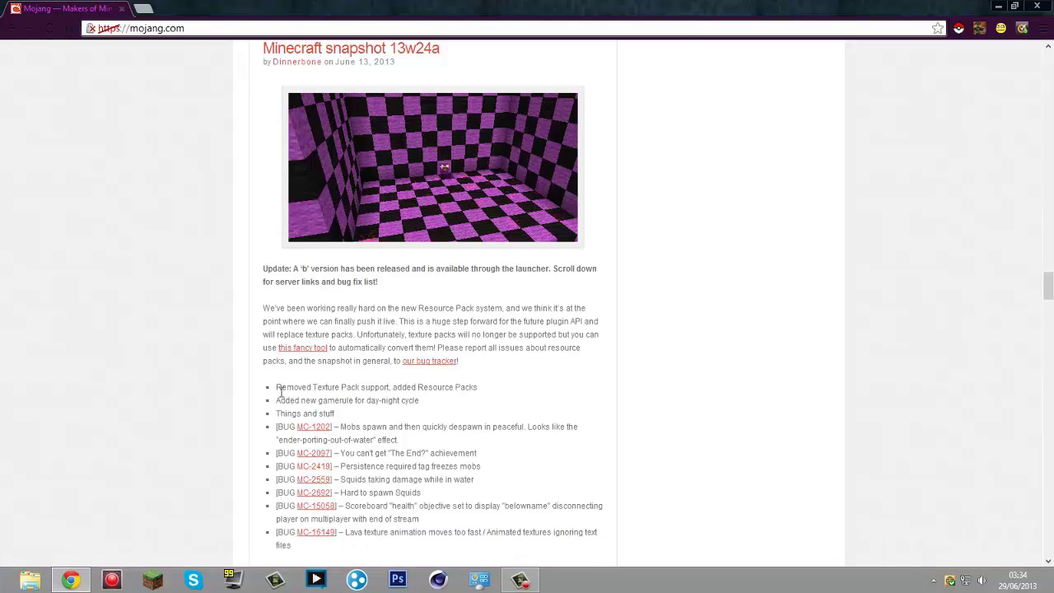
pyautogui.click(994, 5)
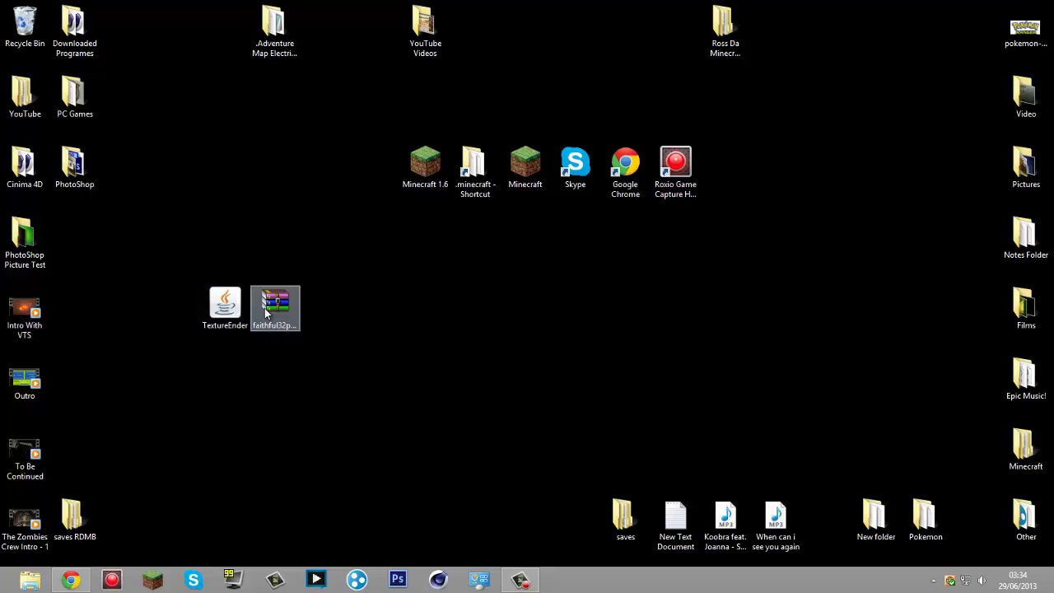
# Launch TextureEnder and convert faithful32pack.zip from the Desktop into a resource pack.
pyautogui.doubleClick(236, 308)
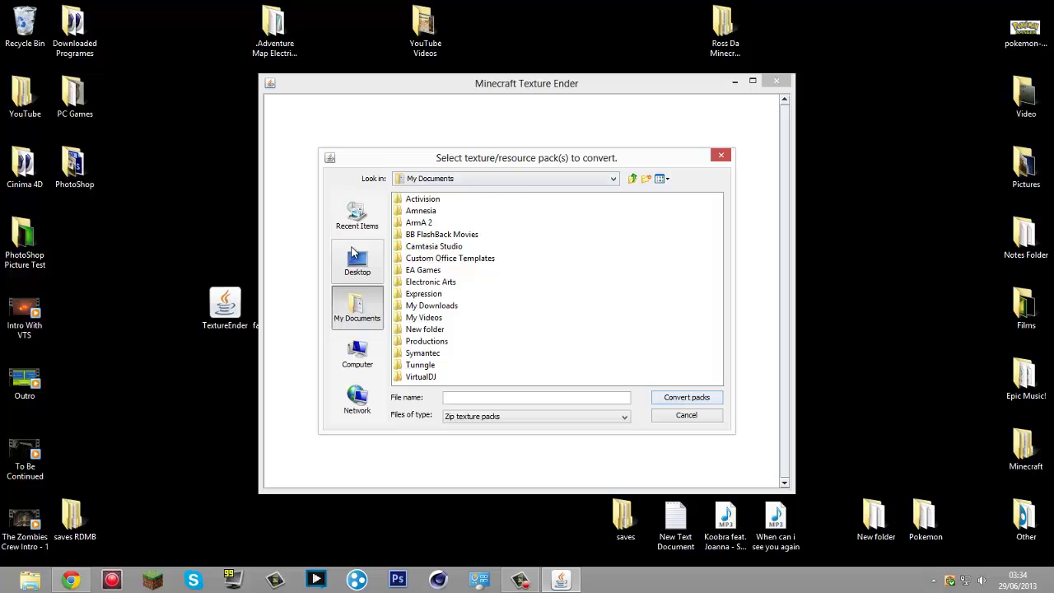
pyautogui.click(352, 254)
pyautogui.click(550, 318)
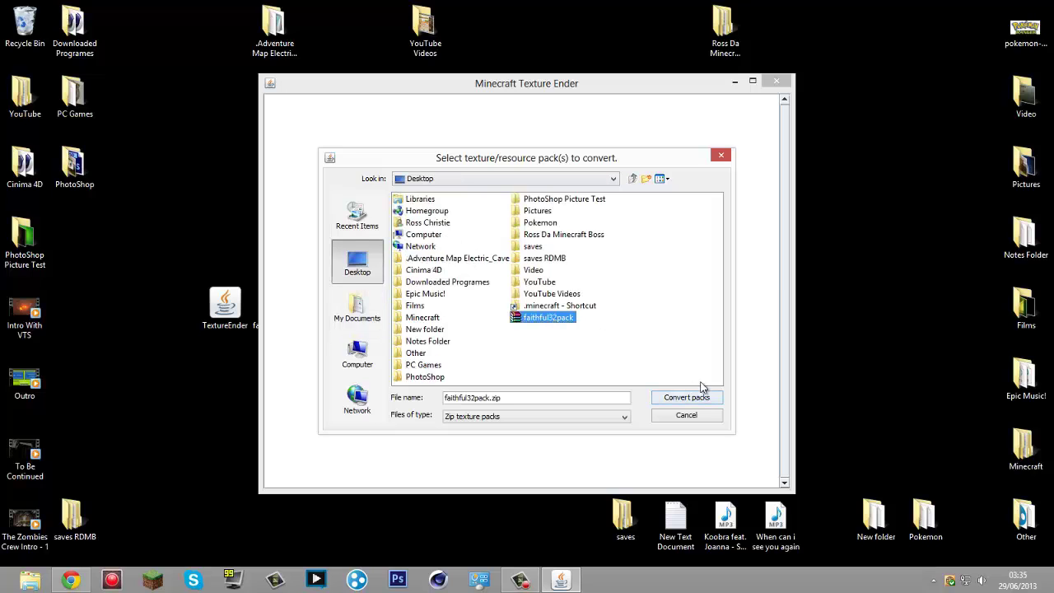
pyautogui.click(696, 399)
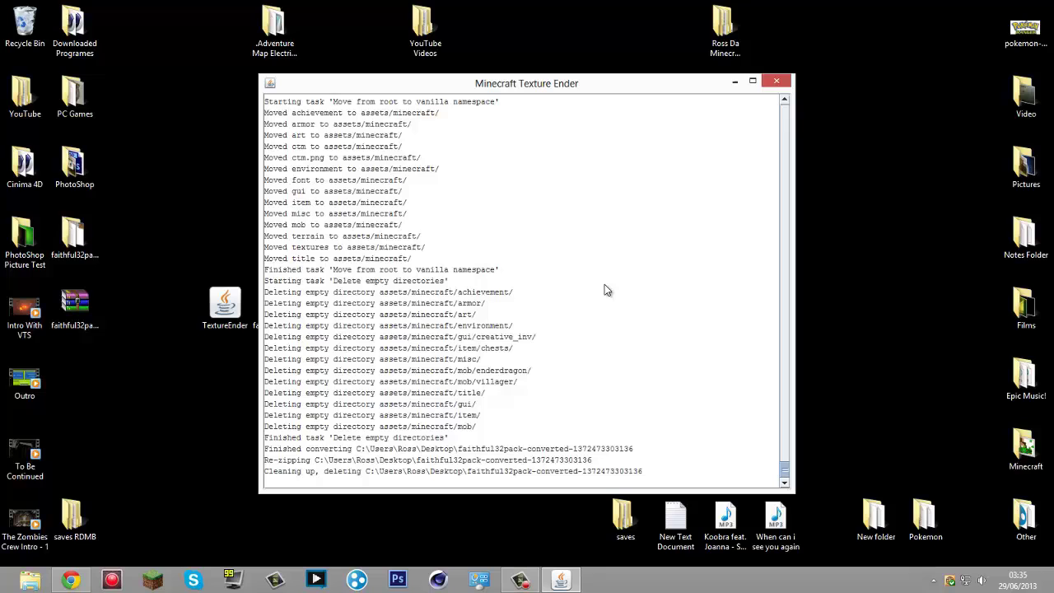
# Close Texture Ender, then briefly open and close the .minecraft folder window.
pyautogui.click(774, 83)
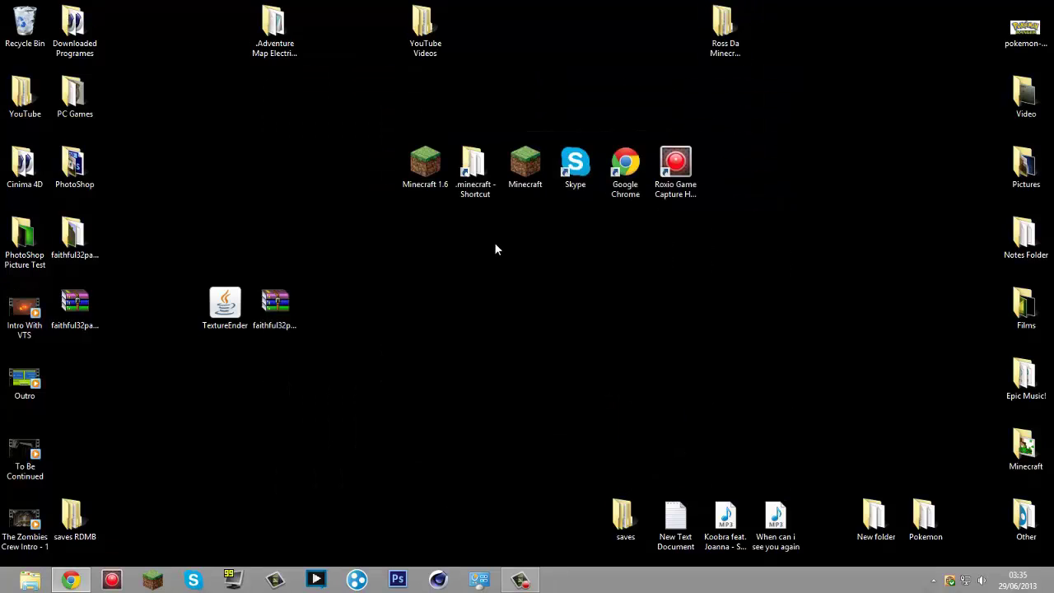
pyautogui.doubleClick(474, 169)
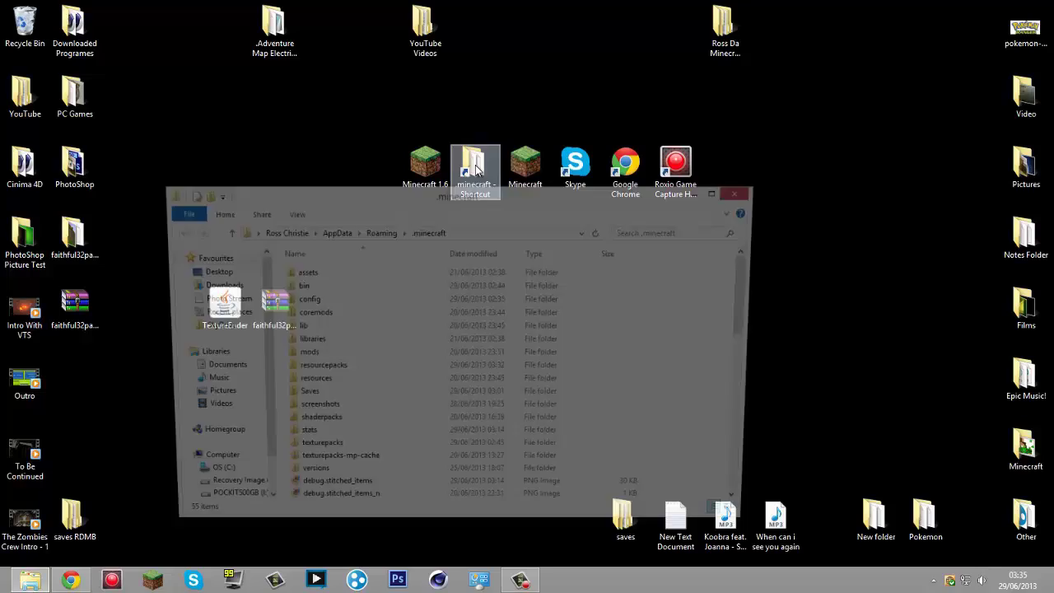
pyautogui.moveTo(382, 195); pyautogui.dragTo(689, 178)
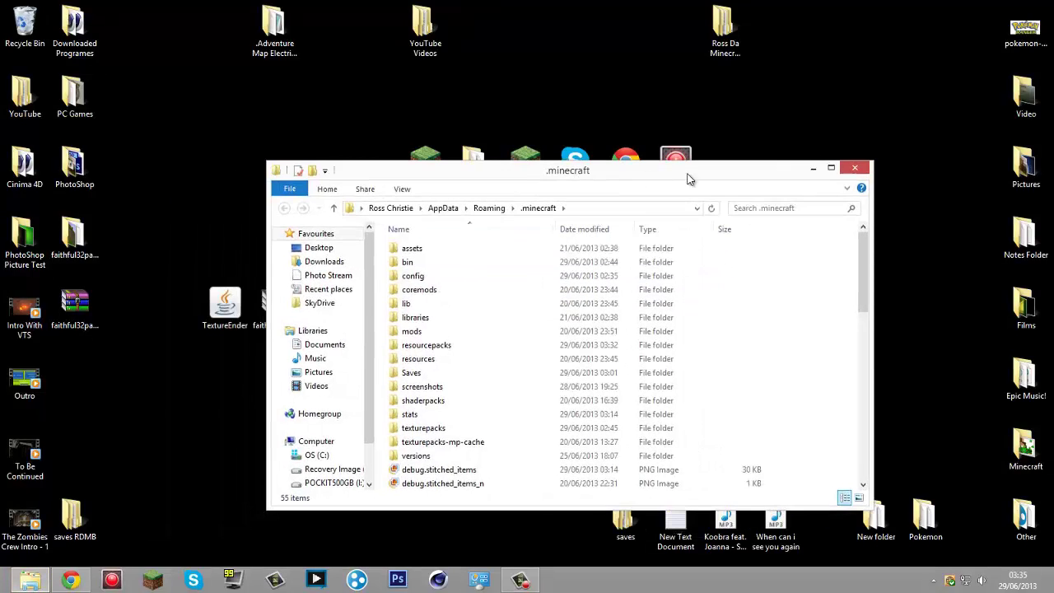
pyautogui.click(853, 168)
# Use Run to reach %appdata% and open .minecraft > resourcepacks.
pyautogui.moveTo(1053, 4)
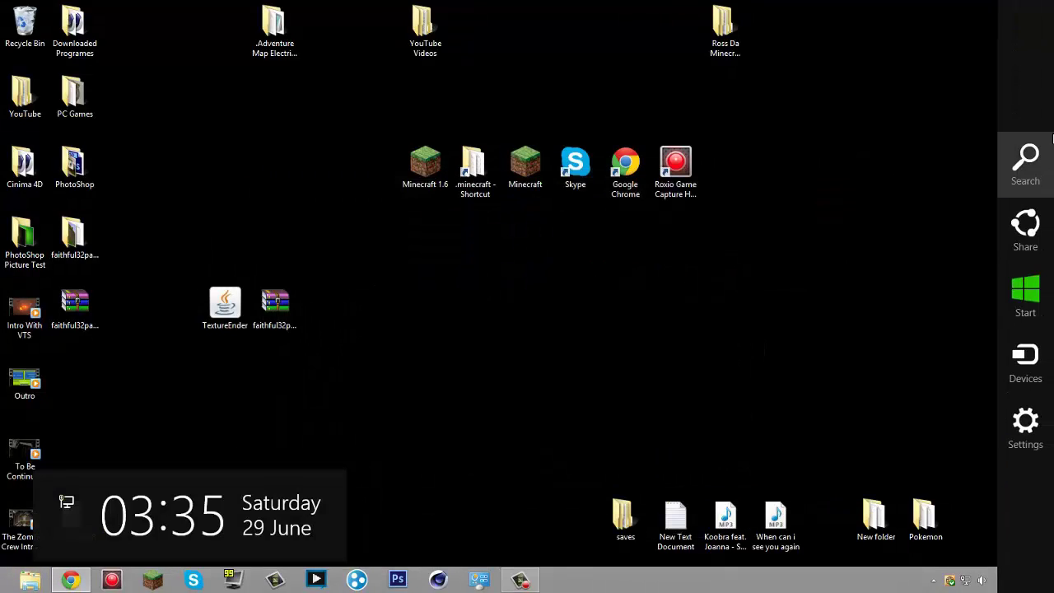
pyautogui.click(1052, 138)
pyautogui.write('run')
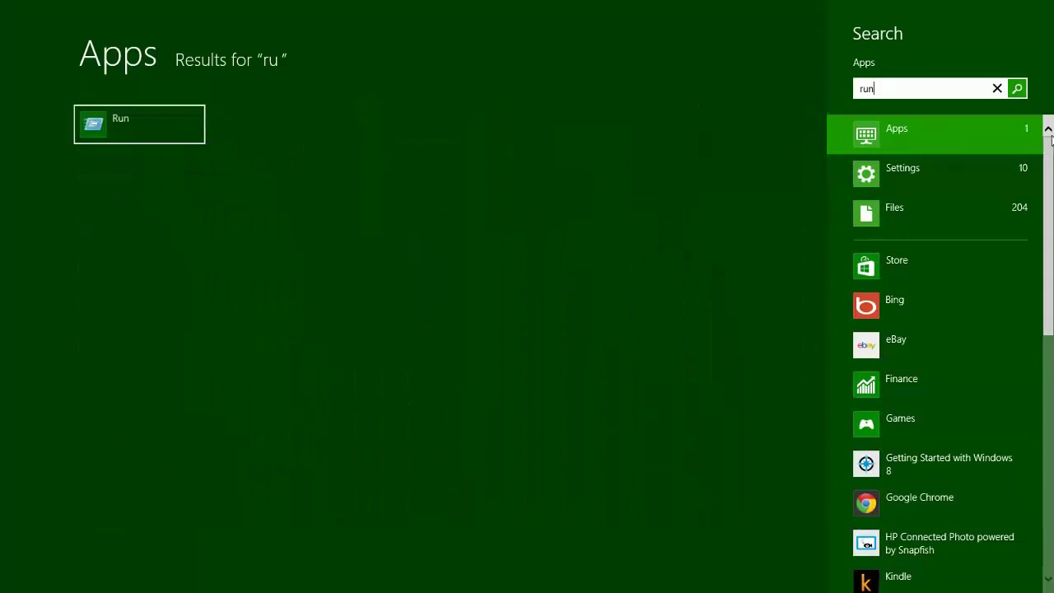
pyautogui.press('Return')
pyautogui.press('Return')
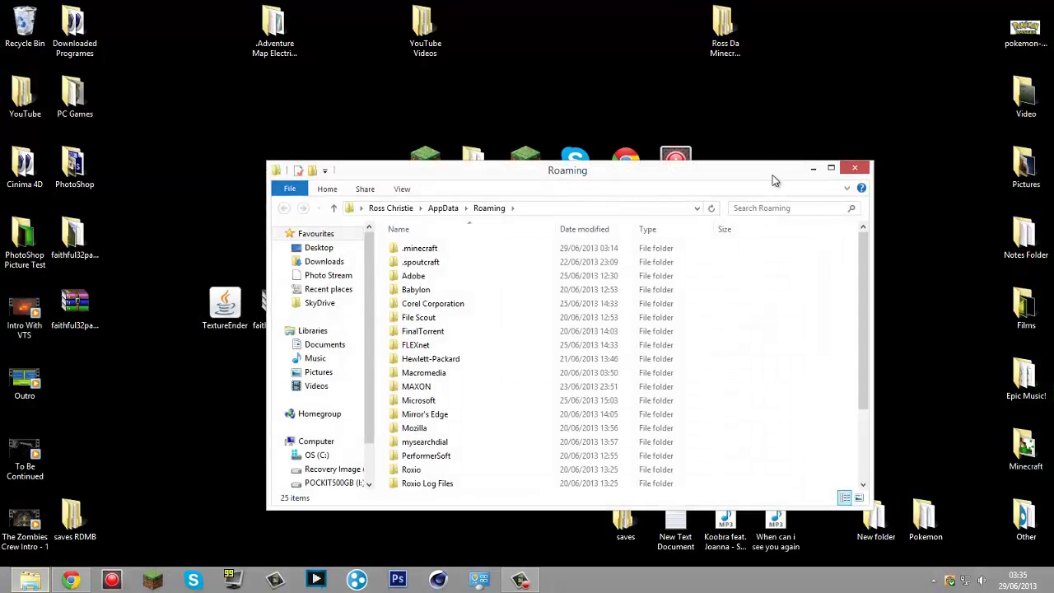
pyautogui.doubleClick(477, 251)
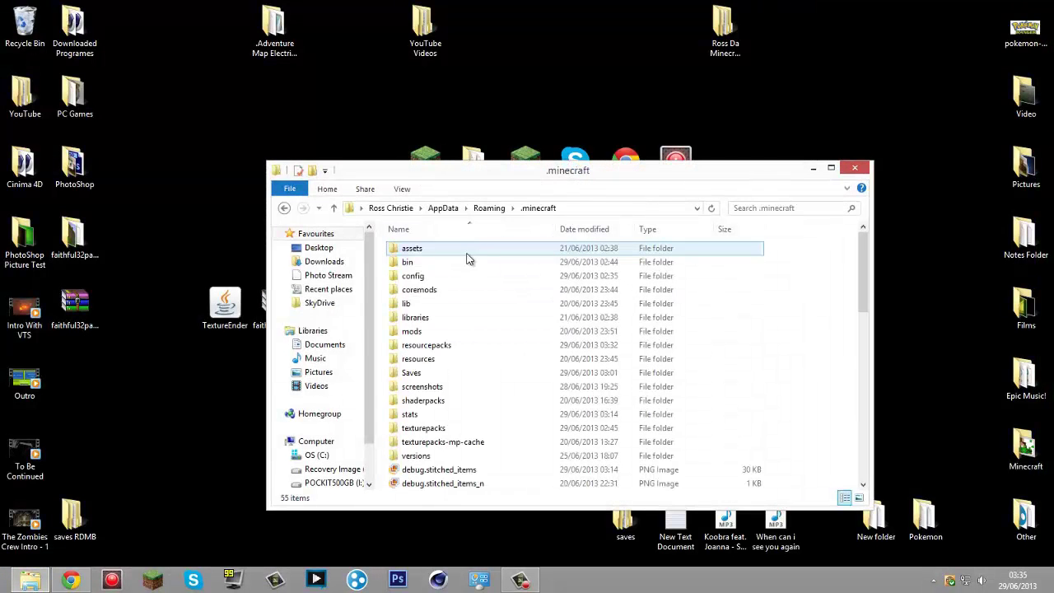
pyautogui.click(453, 350)
pyautogui.doubleClick(453, 350)
# Move the converted faithful32 zip from the desktop into resourcepacks, dismissing a location-not-available error.
pyautogui.click(77, 303)
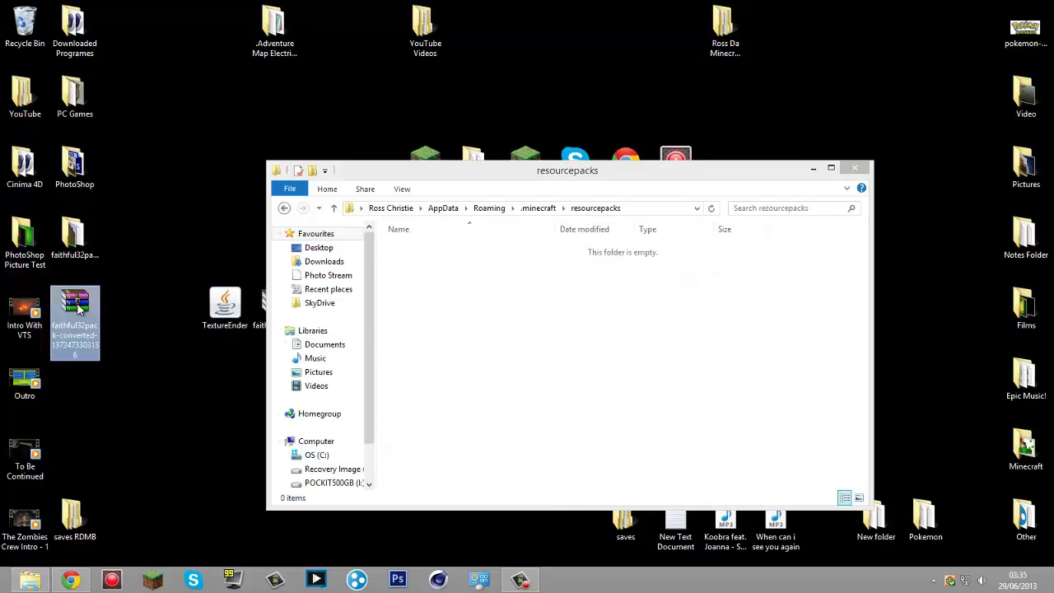
pyautogui.moveTo(86, 319); pyautogui.dragTo(461, 288)
pyautogui.doubleClick(78, 237)
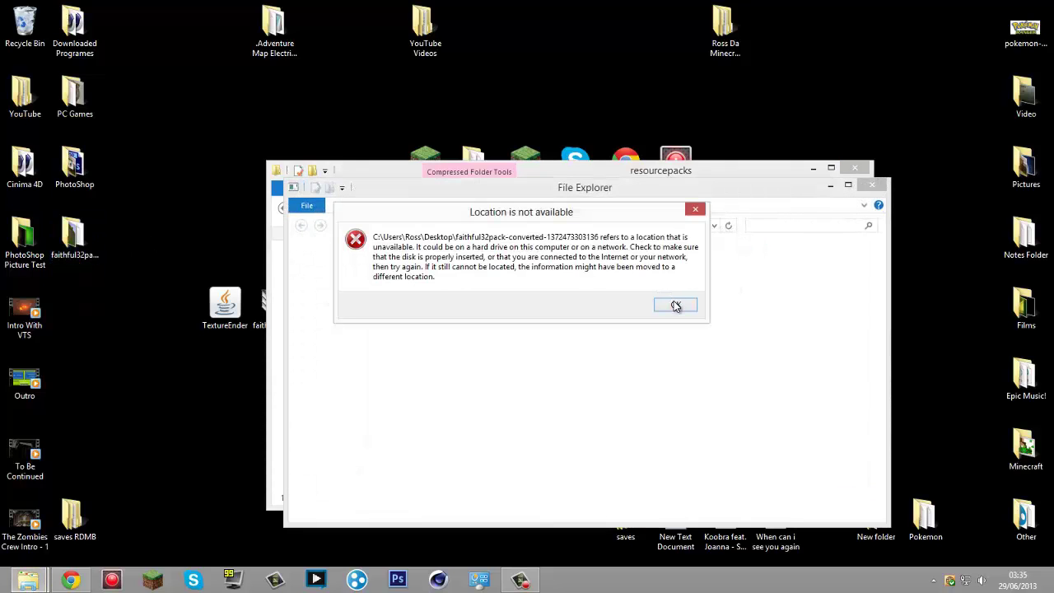
pyautogui.click(675, 306)
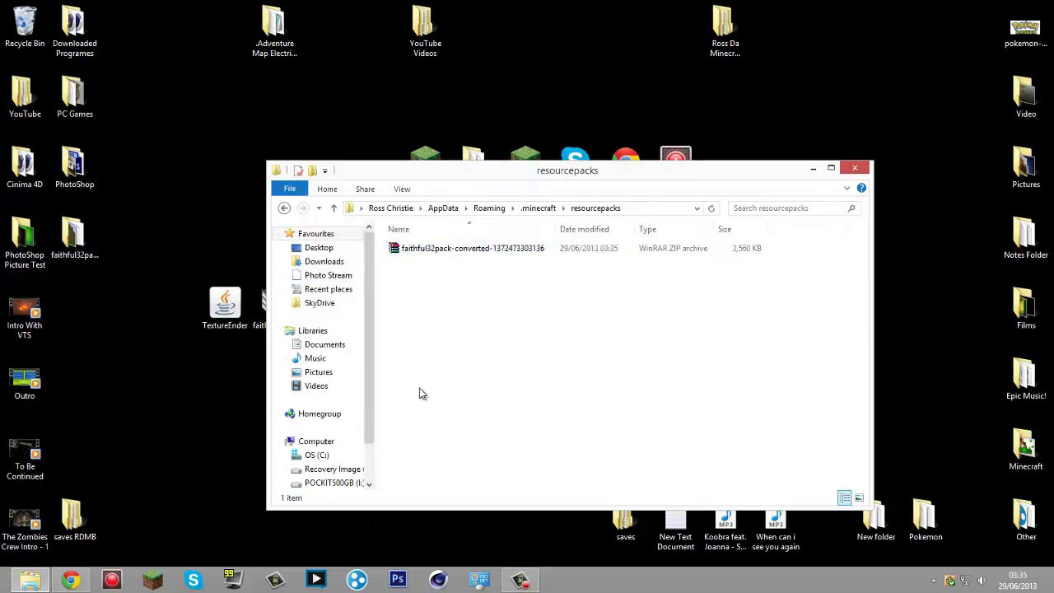
# Launch Minecraft 1.6 and play the (Default) profile with snapshot 1.6.1.
pyautogui.click(813, 168)
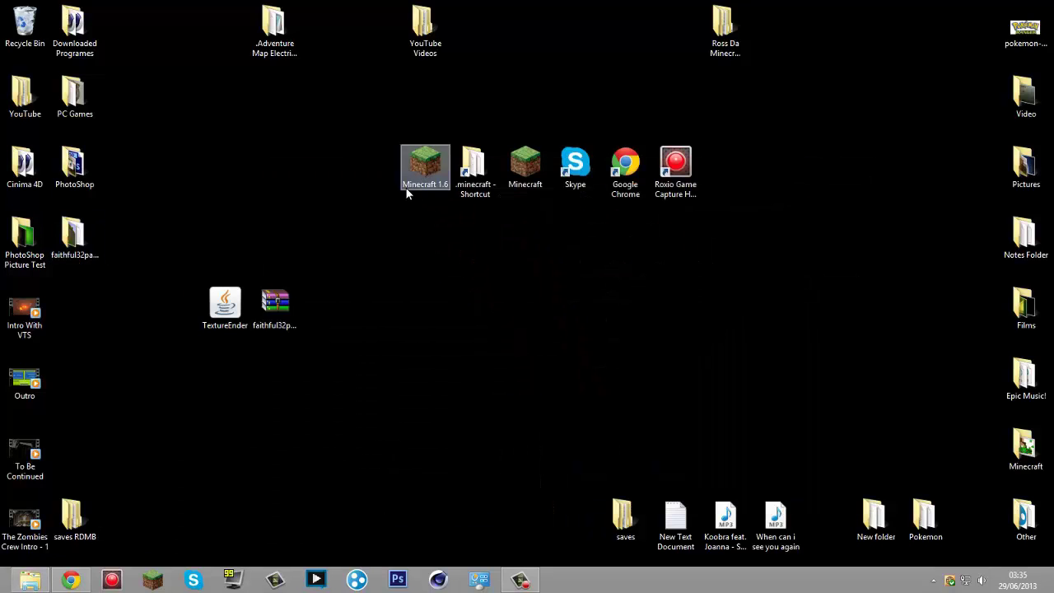
pyautogui.doubleClick(411, 177)
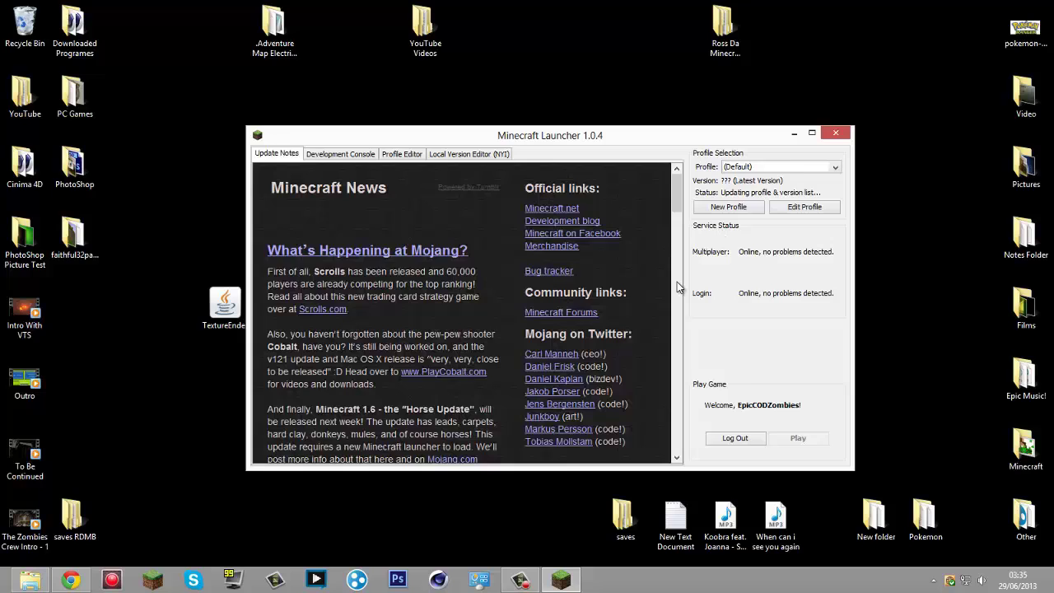
pyautogui.click(757, 167)
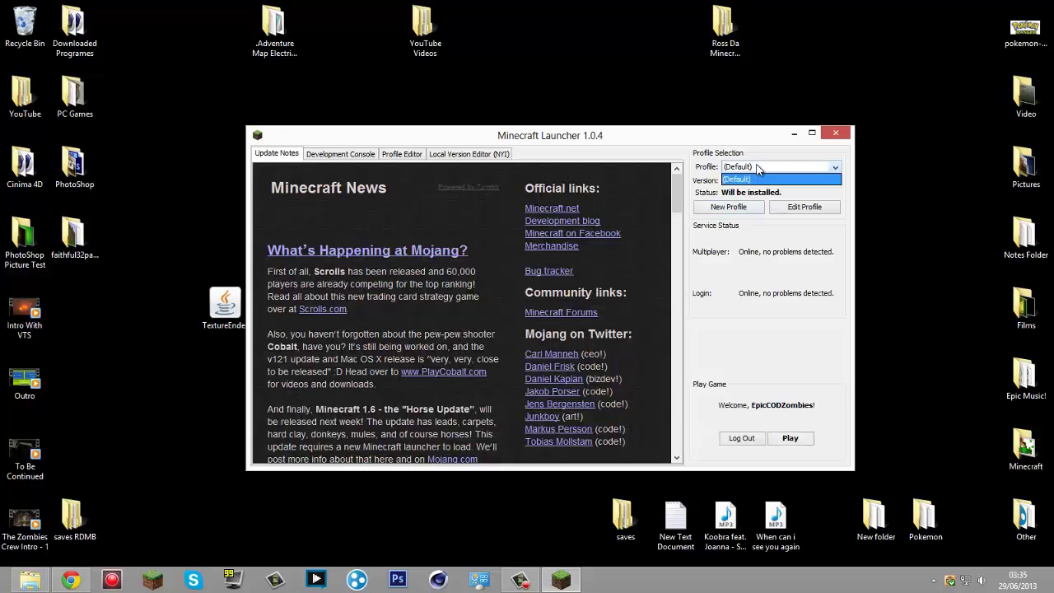
pyautogui.click(758, 167)
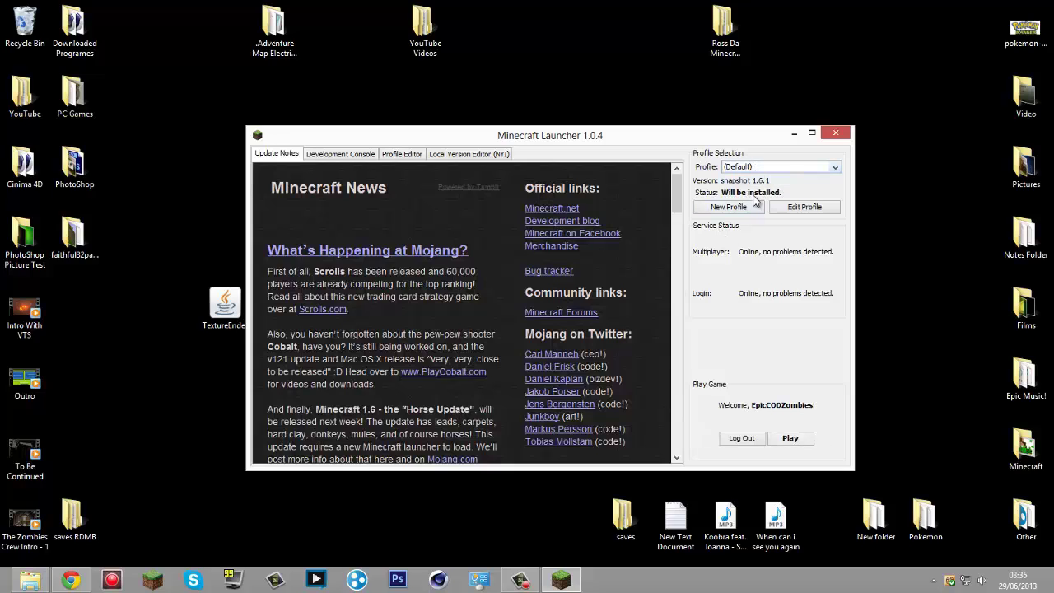
pyautogui.click(789, 438)
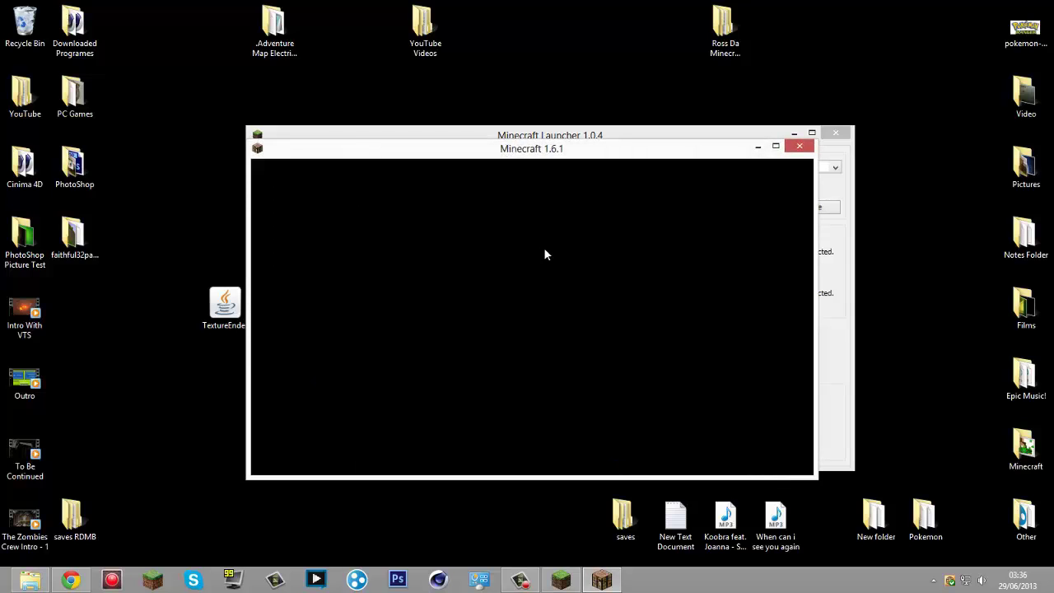
# Select the faithful32pack-converted entry under Options > Resource Packs and return to the title screen.
pyautogui.click(431, 424)
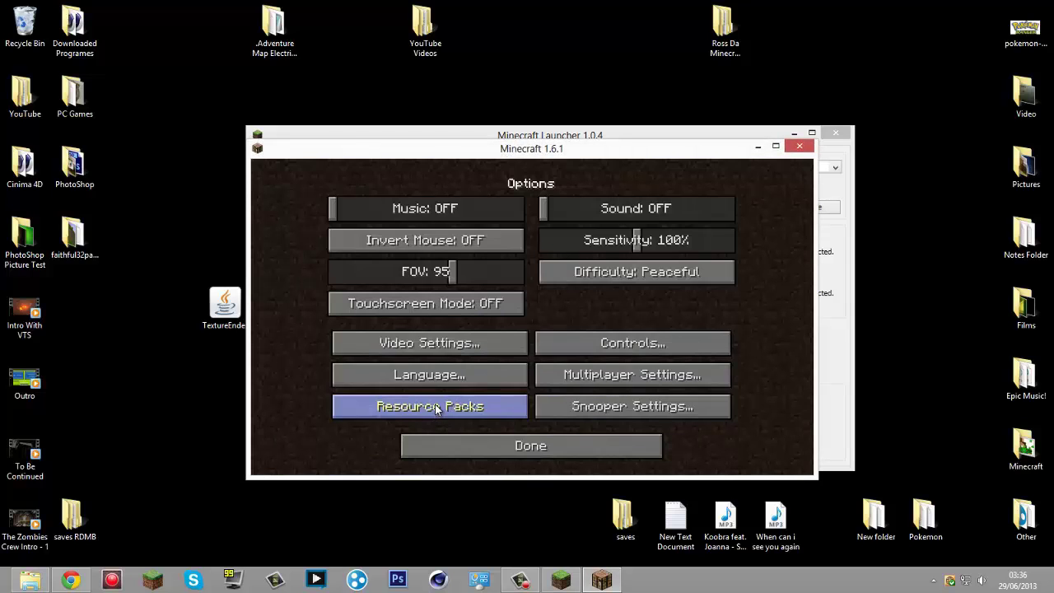
pyautogui.click(425, 405)
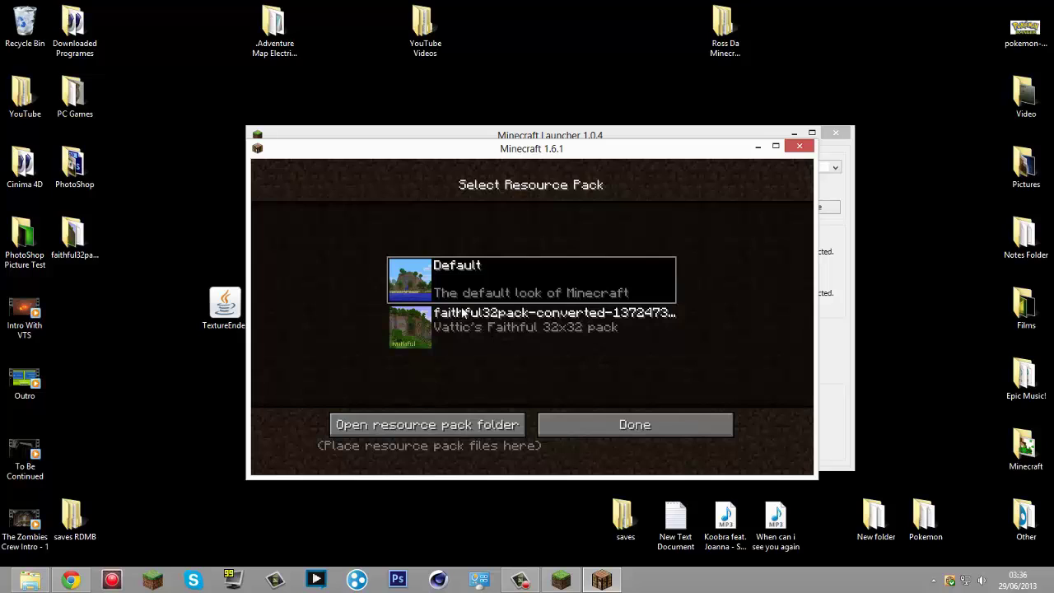
pyautogui.click(548, 428)
pyautogui.click(541, 448)
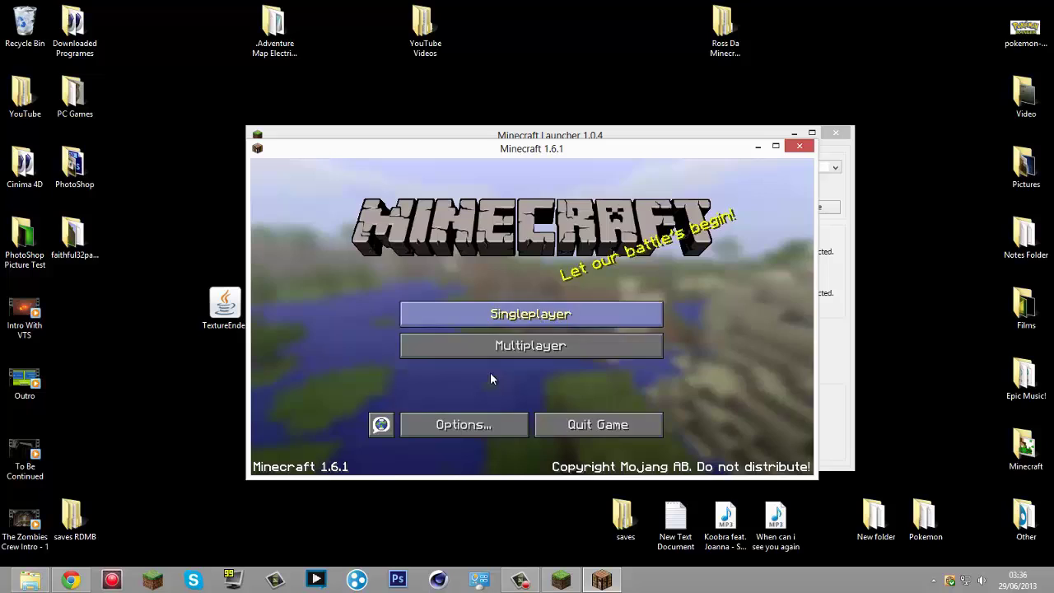
# Glance at the Singleplayer world list, back out, and quit the game.
pyautogui.click(540, 312)
pyautogui.click(651, 455)
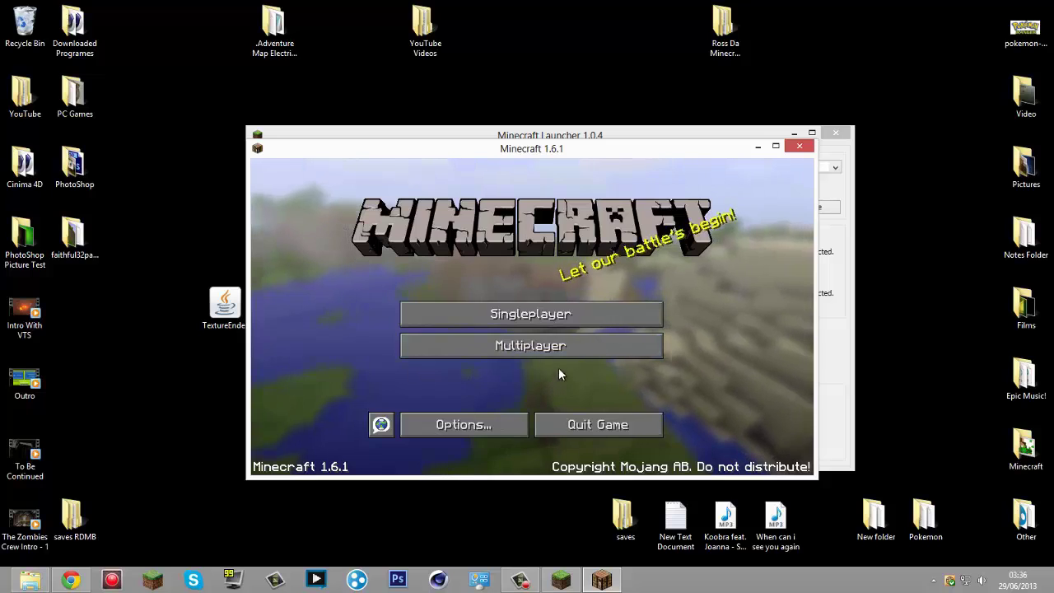
pyautogui.click(568, 424)
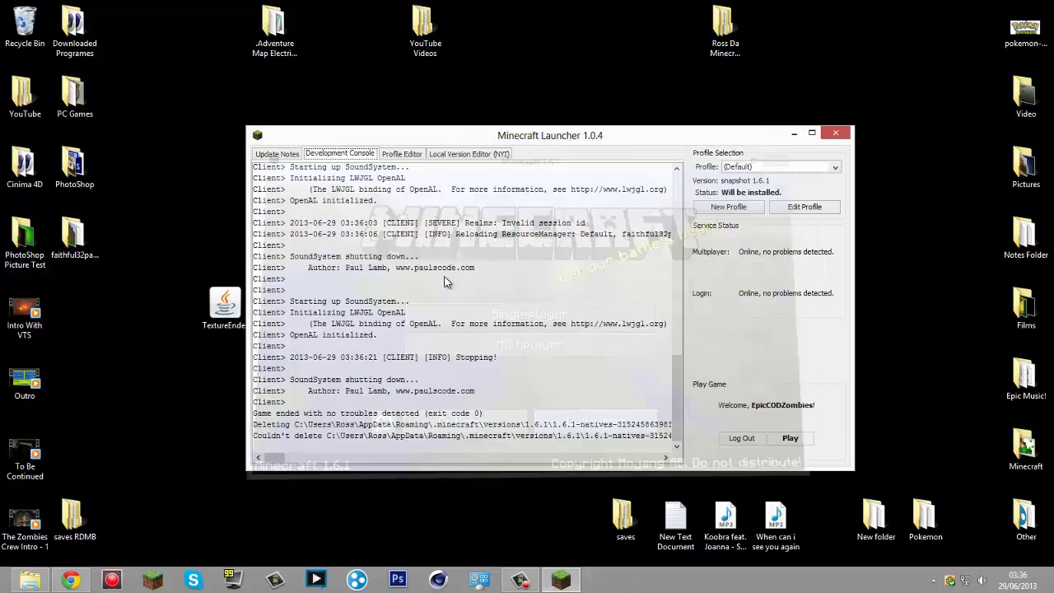
# Relaunch Minecraft and start the Survival Island world from Singleplayer.
pyautogui.click(792, 438)
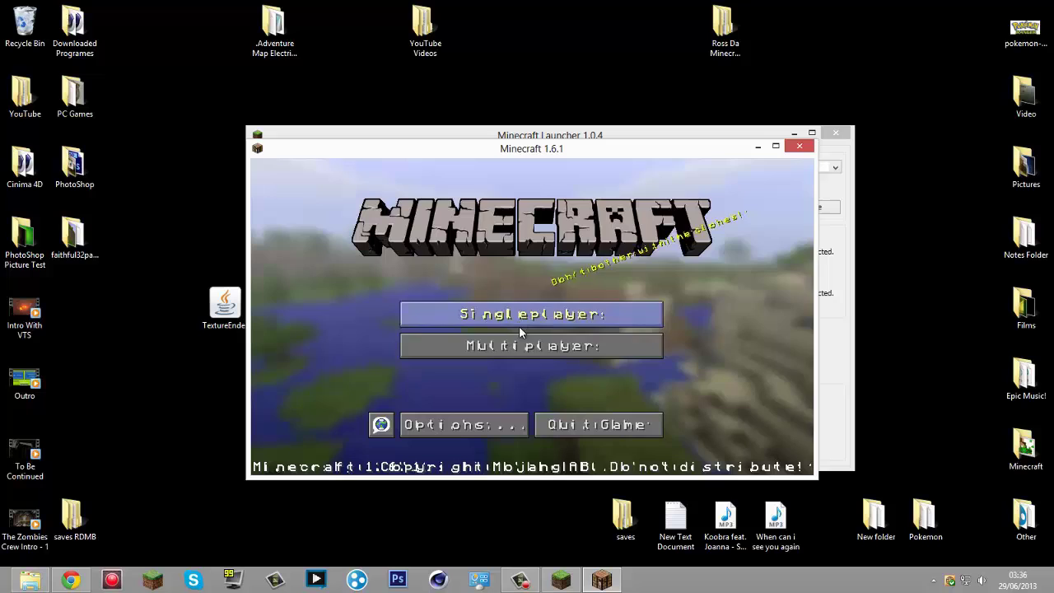
pyautogui.click(510, 320)
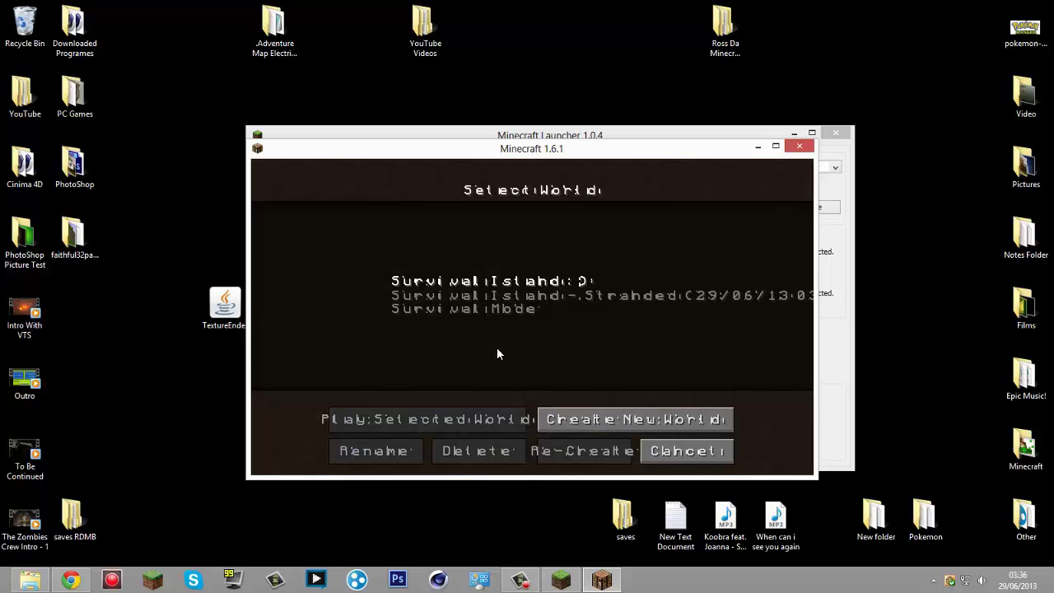
pyautogui.click(663, 450)
pyautogui.click(486, 424)
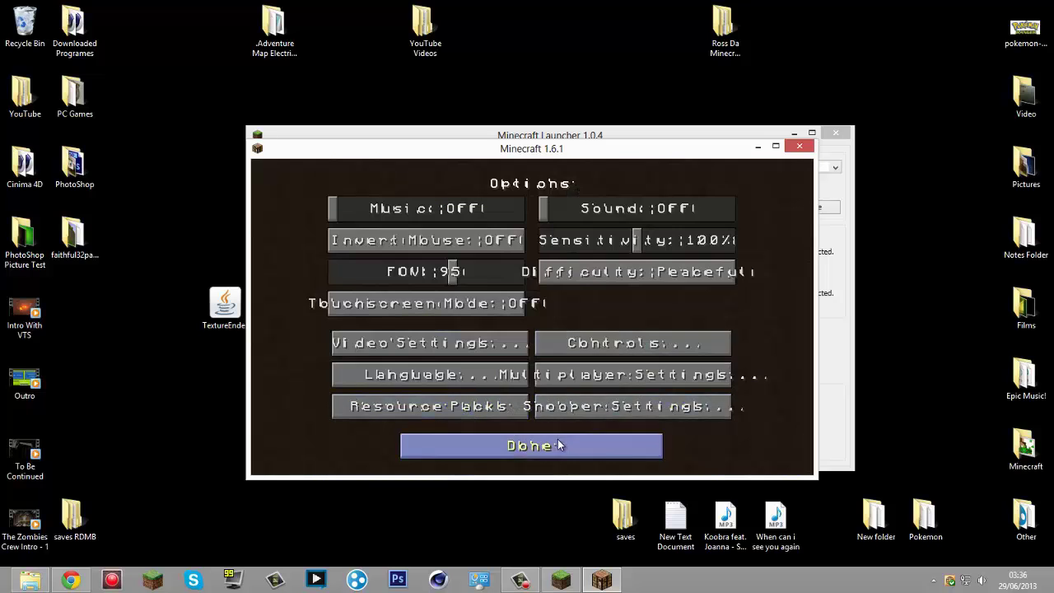
pyautogui.click(531, 445)
pyautogui.click(518, 314)
pyautogui.click(516, 290)
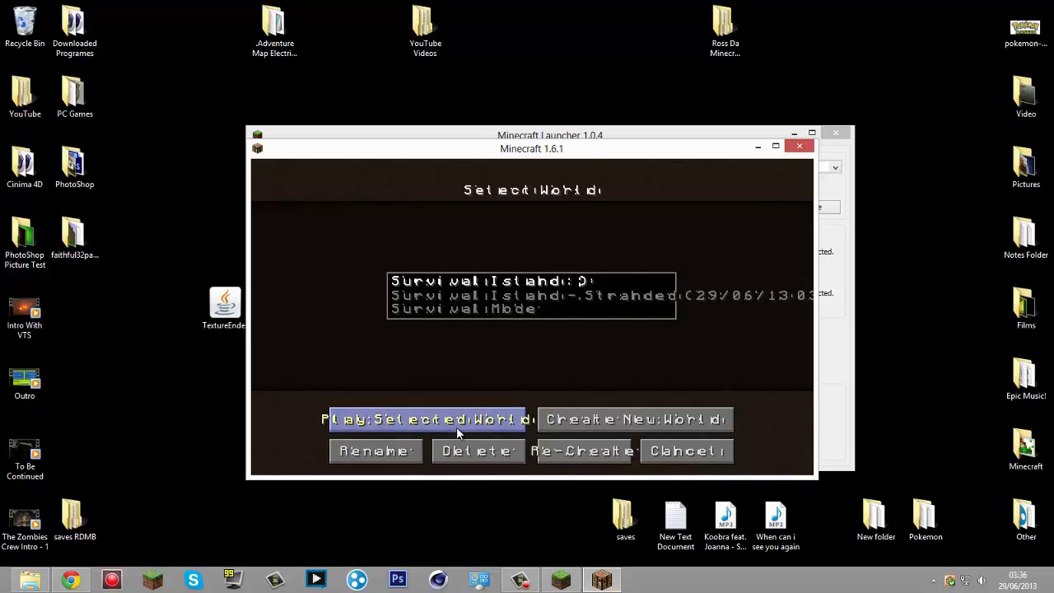
pyautogui.click(456, 427)
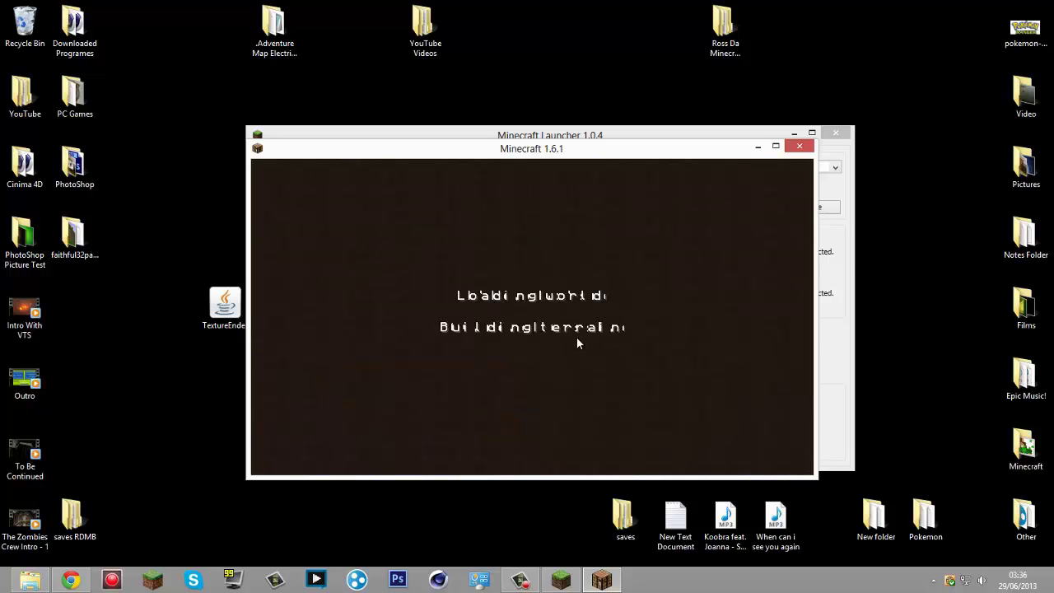
# Walk toward the signs by the water, then save and quit to the title screen.
pyautogui.moveTo(531, 317)
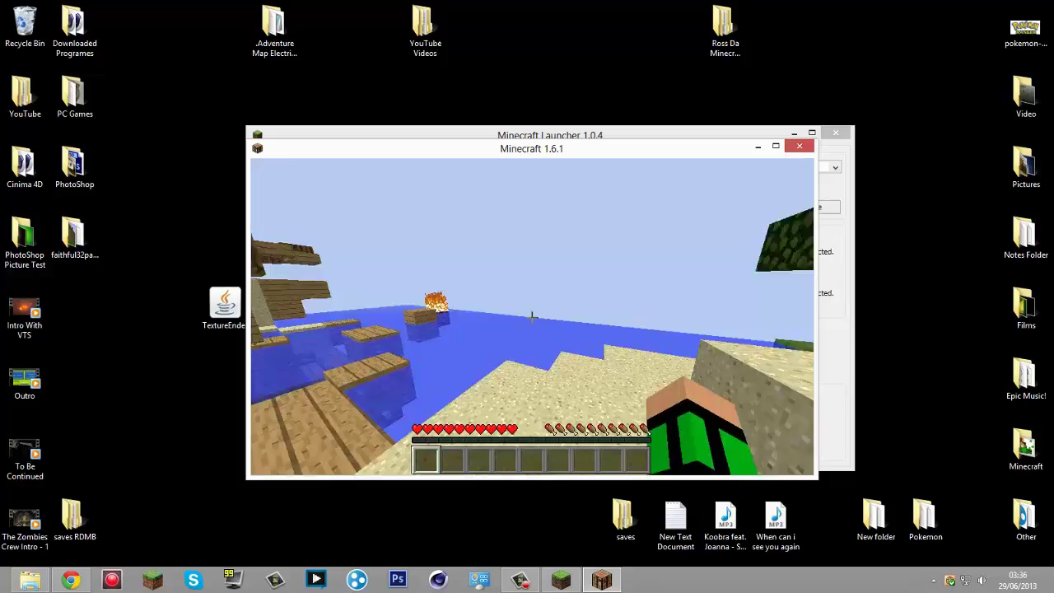
pyautogui.press('w')
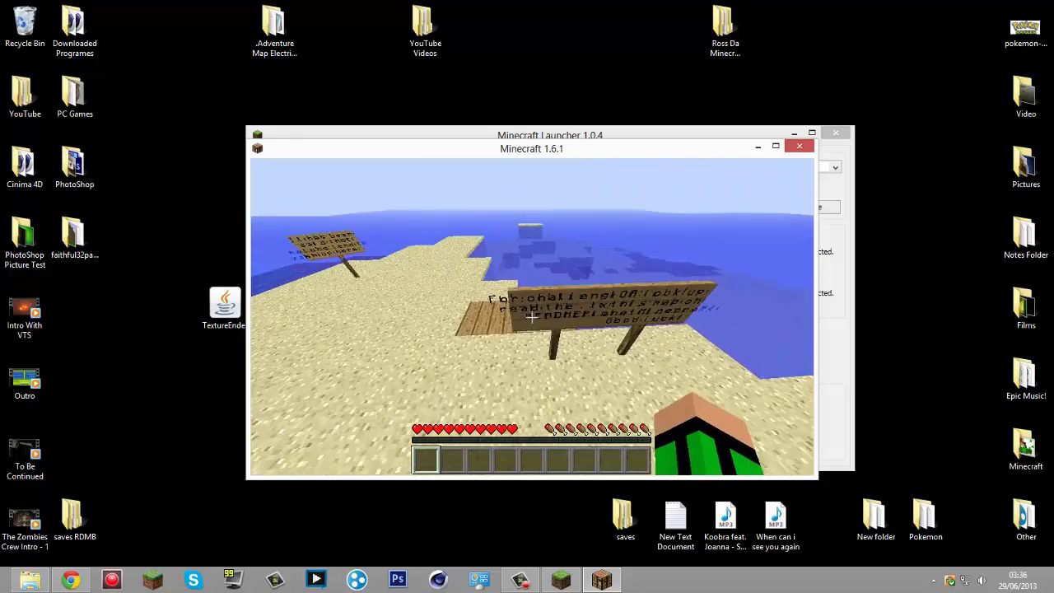
pyautogui.press('Escape')
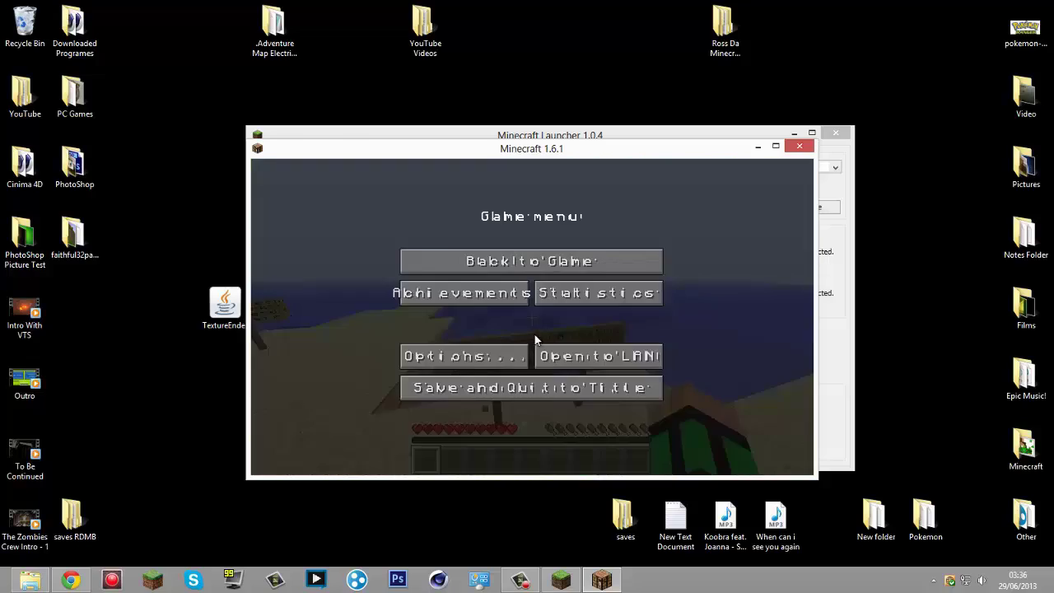
pyautogui.click(544, 384)
# Switch the resource pack back to Default in Options > Resource Packs.
pyautogui.click(484, 415)
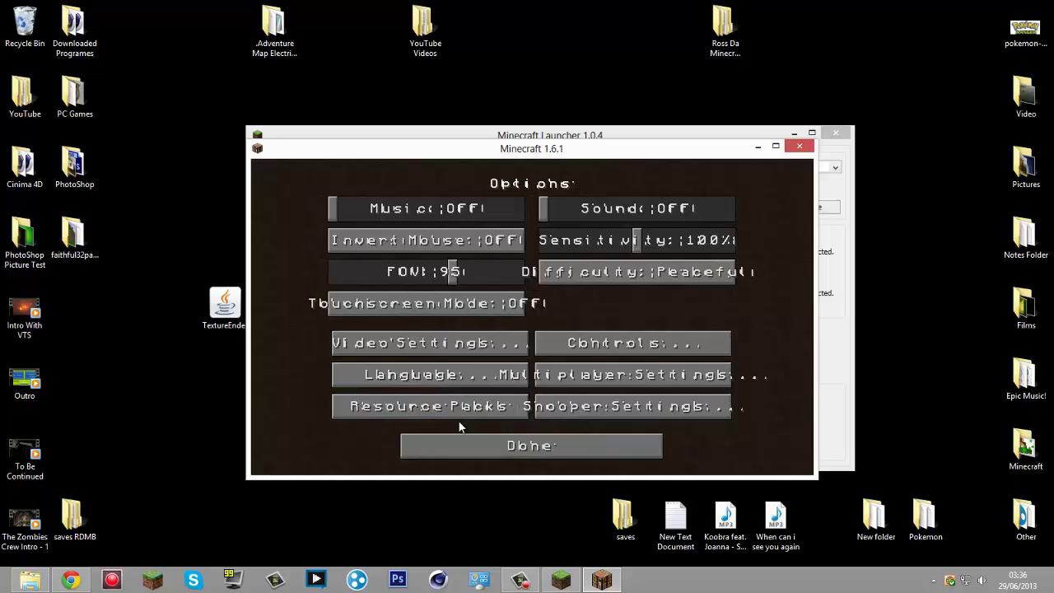
pyautogui.click(459, 416)
pyautogui.click(497, 287)
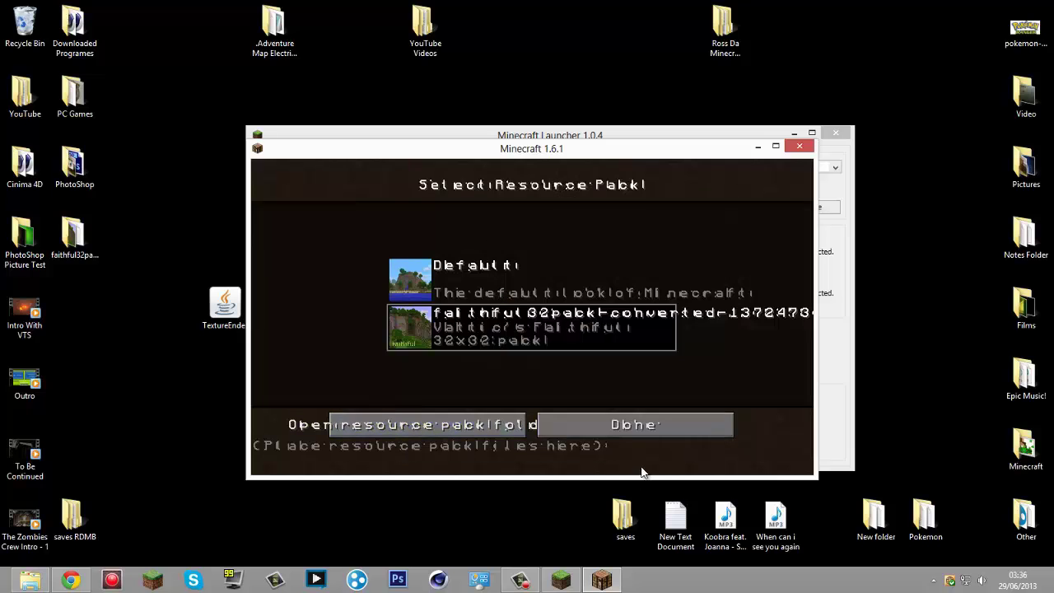
pyautogui.click(630, 419)
pyautogui.click(558, 451)
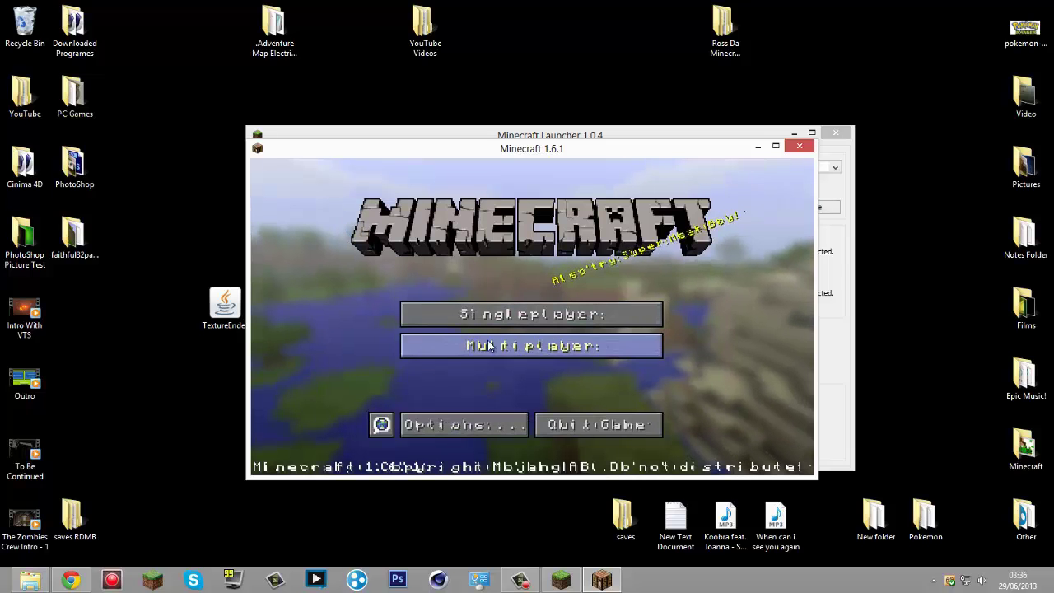
# Restart Minecraft, confirm faithful32pack-converted is still listed in Resource Packs, then quit.
pyautogui.click(593, 424)
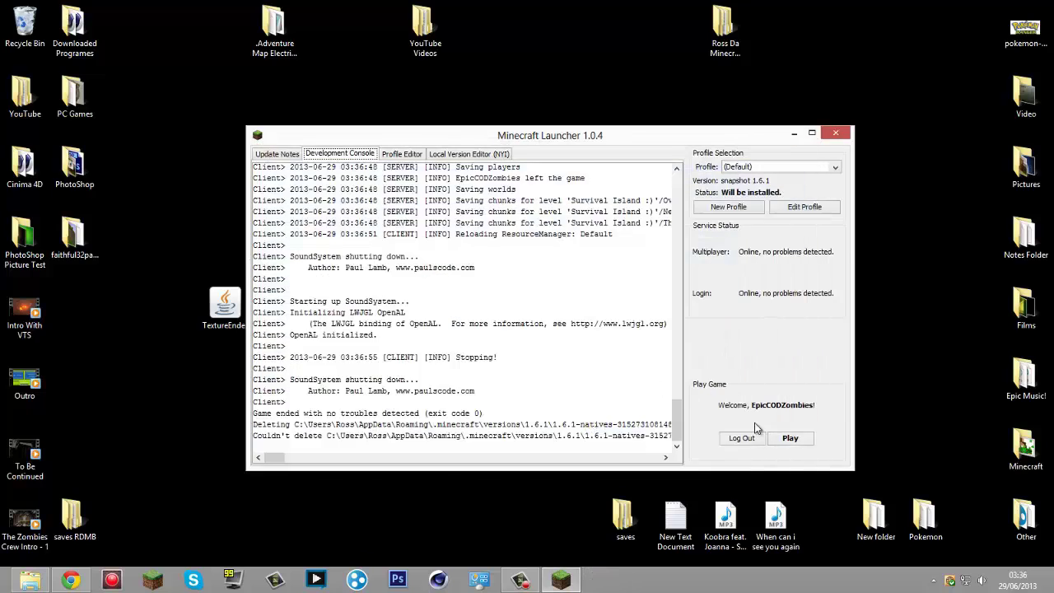
pyautogui.click(788, 437)
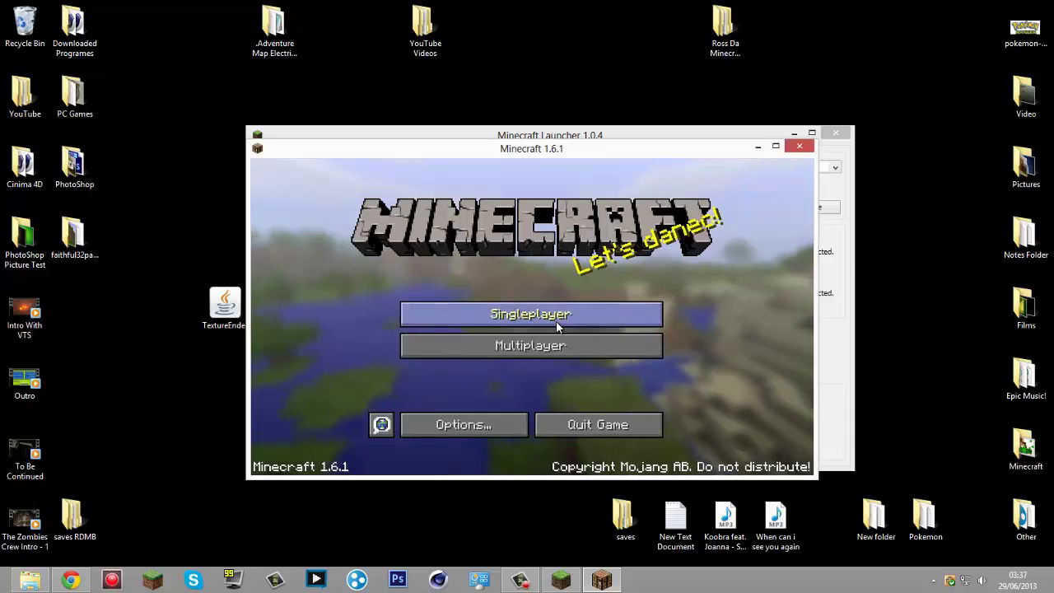
pyautogui.click(419, 424)
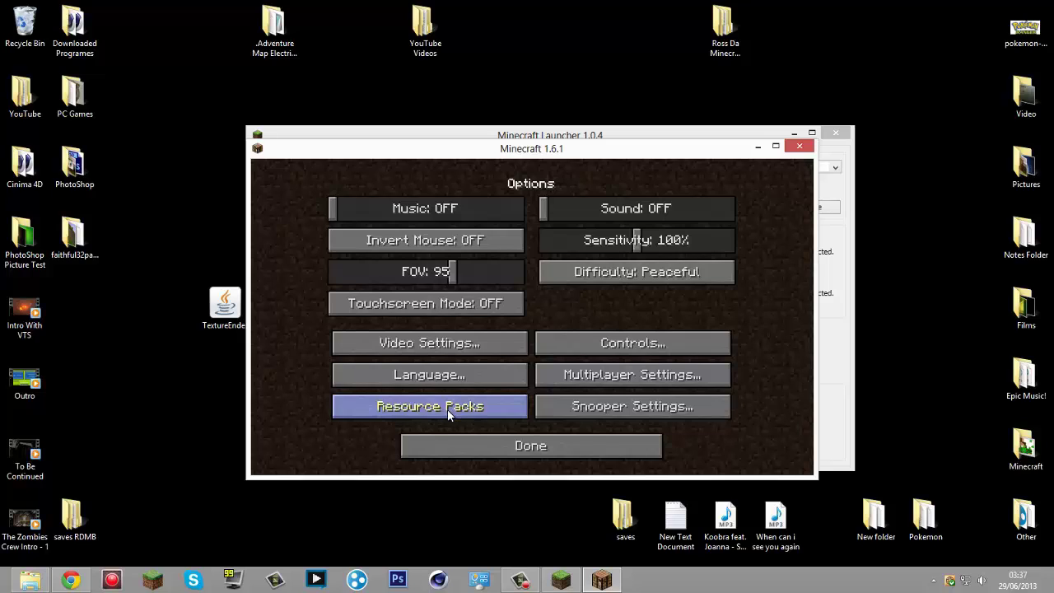
pyautogui.click(447, 409)
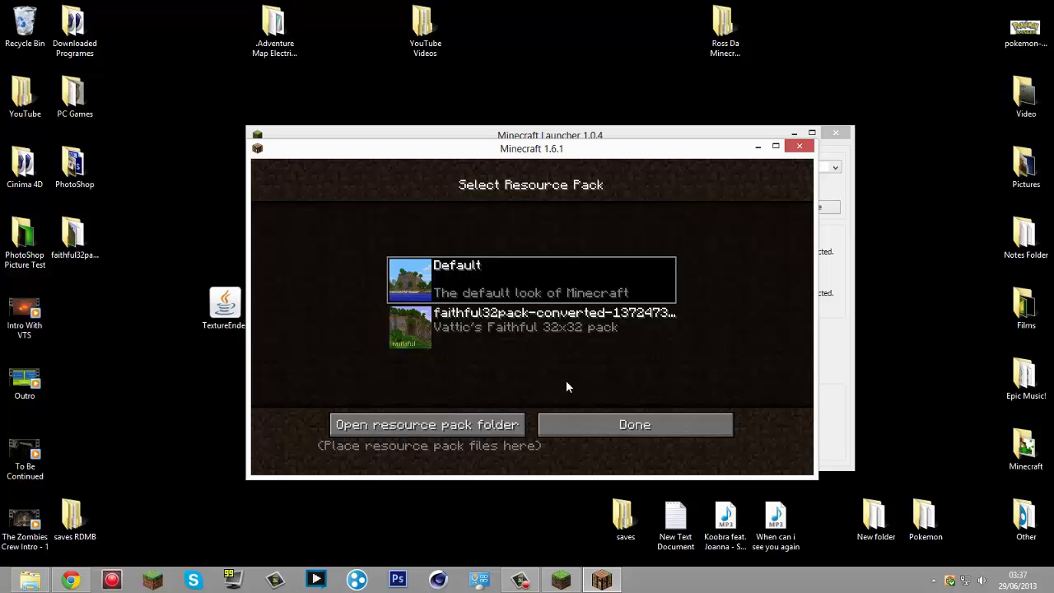
pyautogui.click(604, 421)
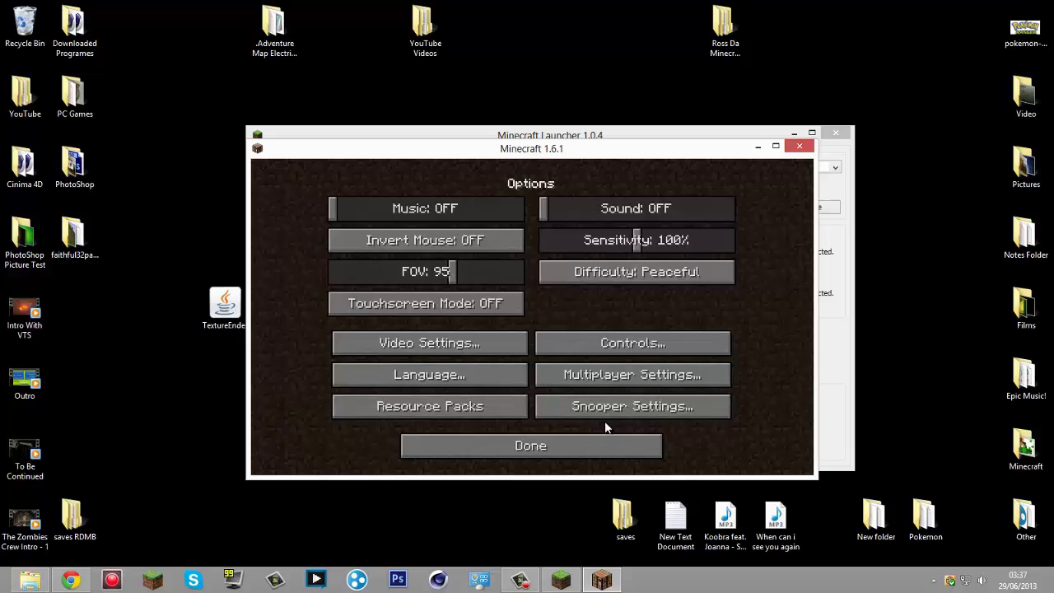
pyautogui.click(555, 456)
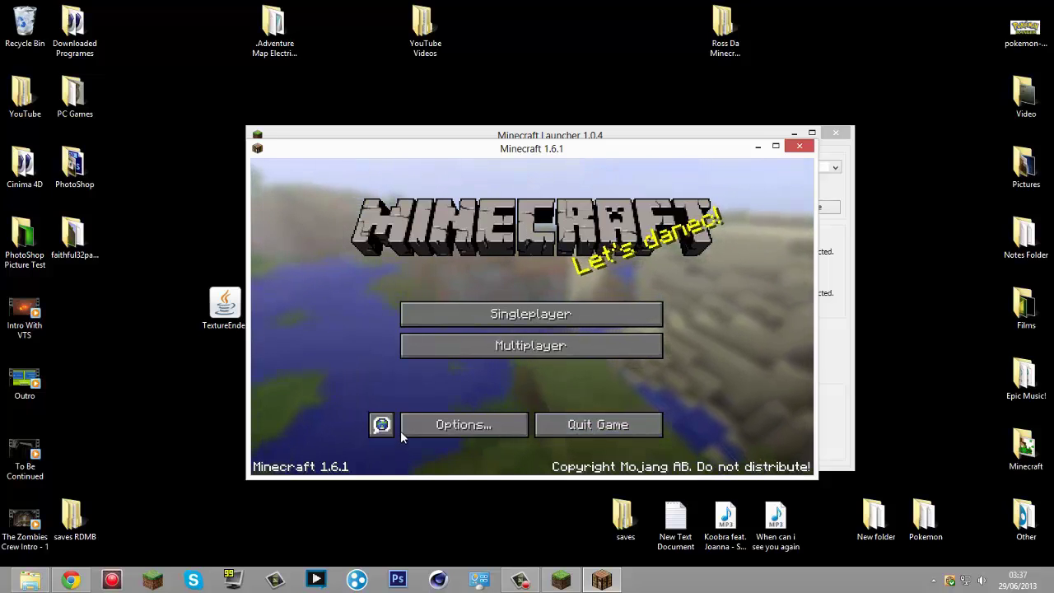
pyautogui.click(606, 424)
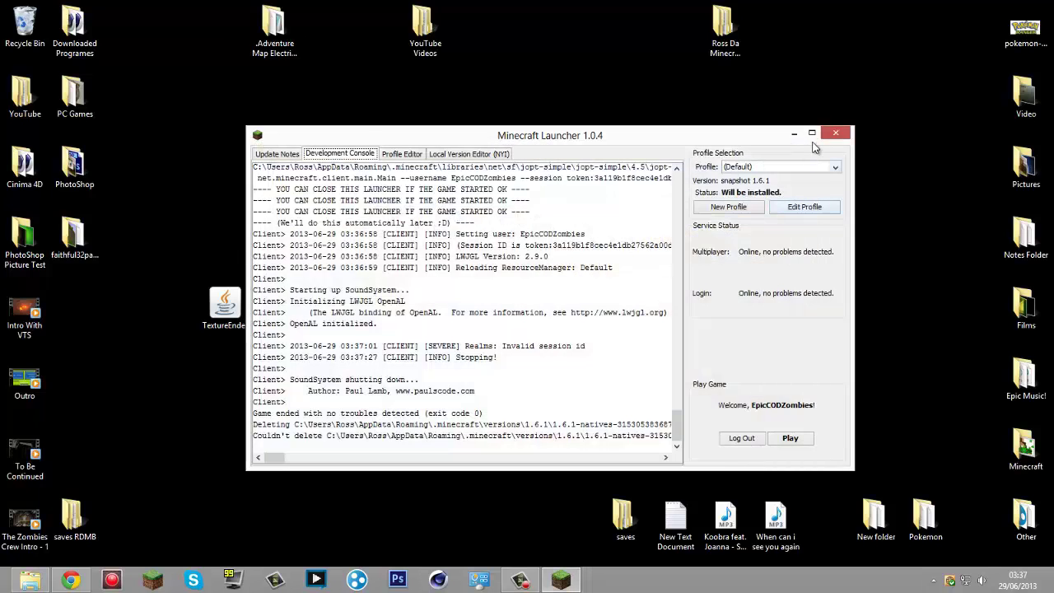
# Close the Minecraft Launcher window.
pyautogui.click(834, 132)
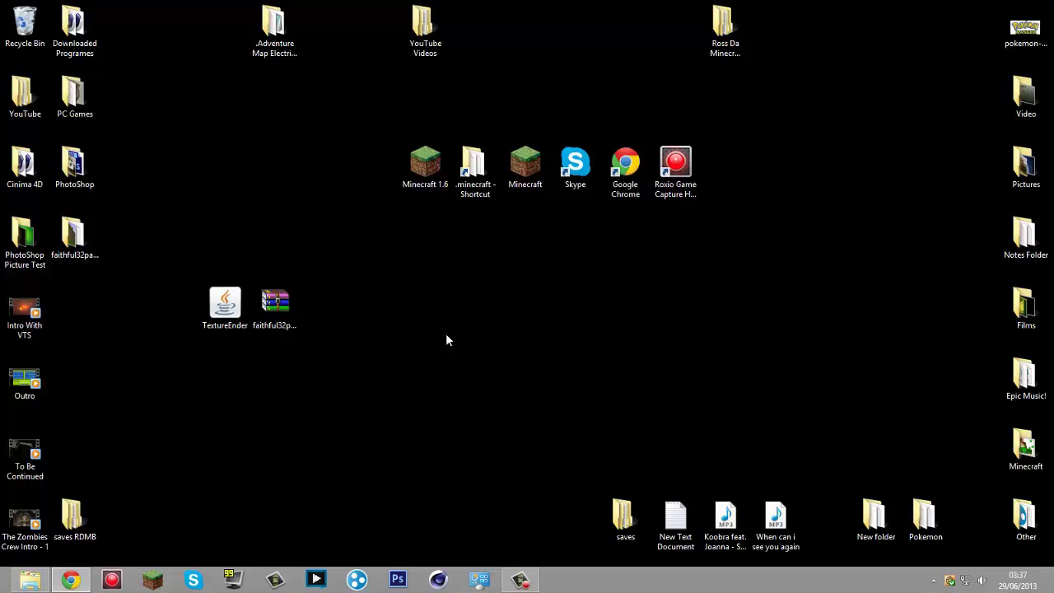